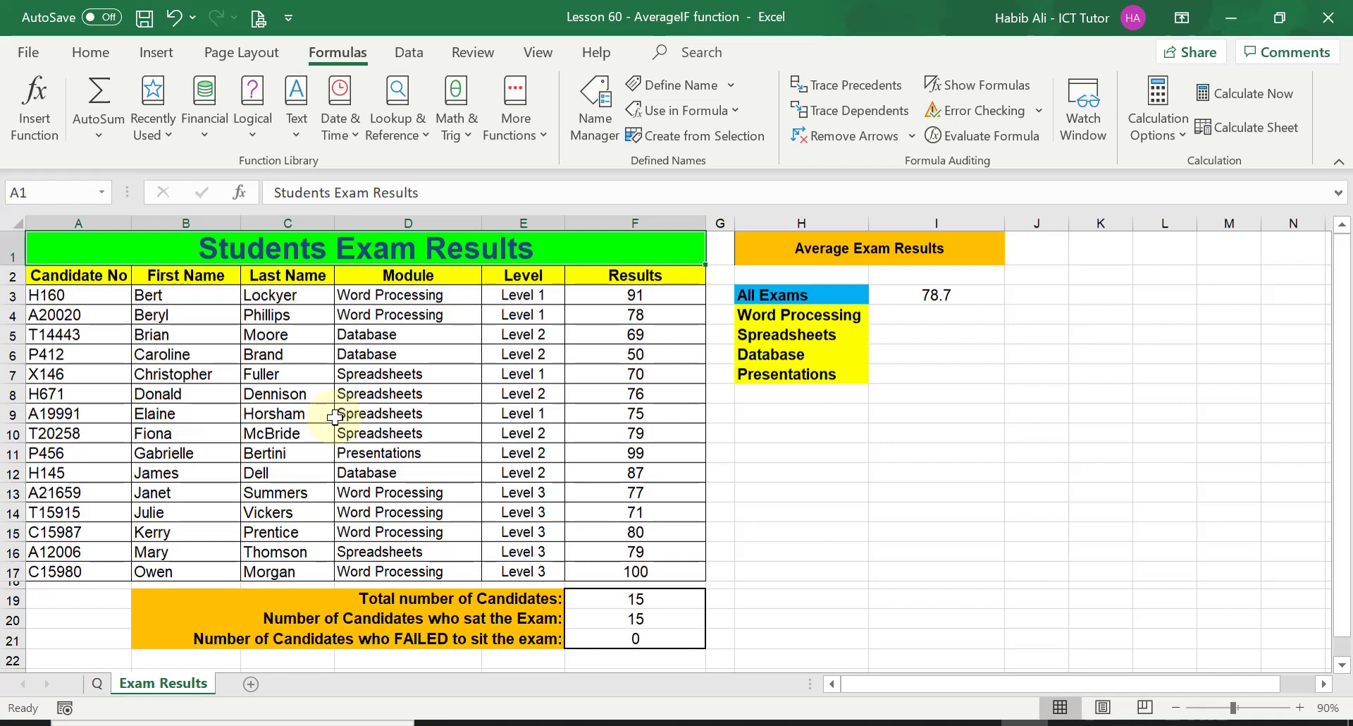
Step: Review the question on the Q sheet and the all-exams average formula in cell I3 of the Exam Results sheet
left_click(97, 683)
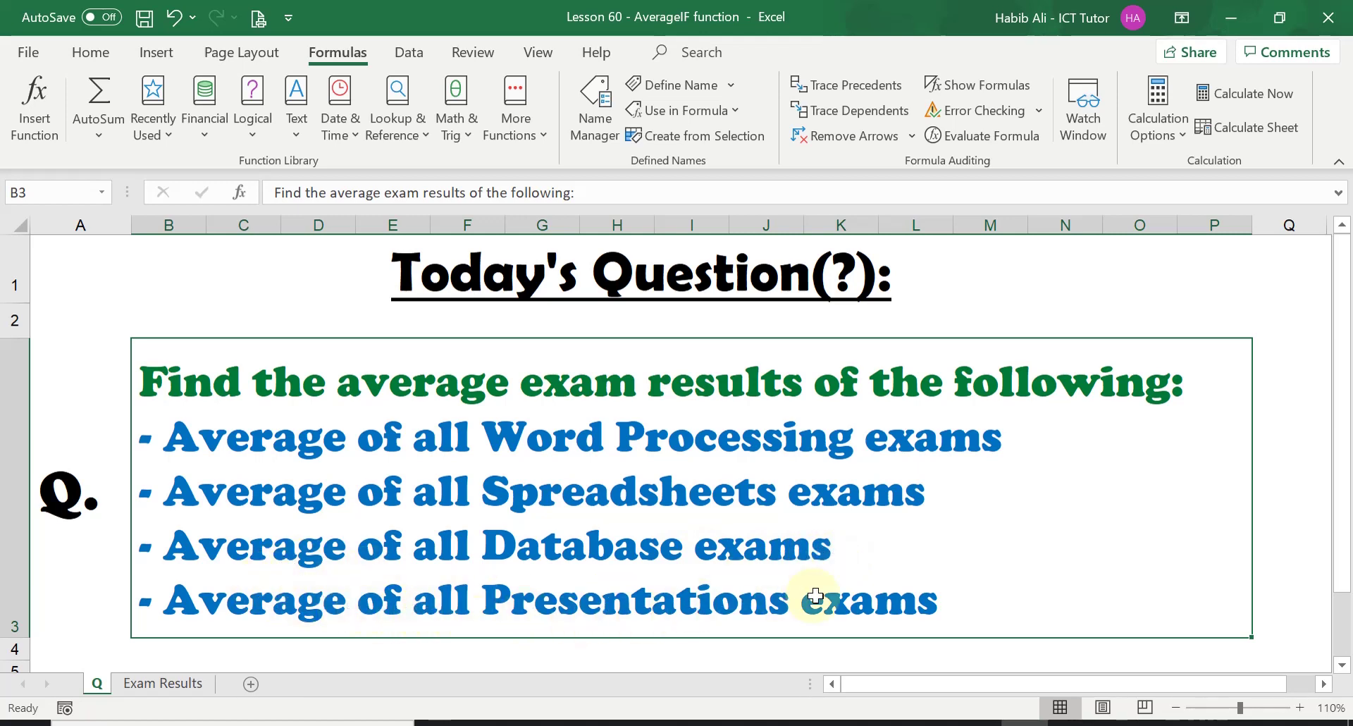
left_click(184, 688)
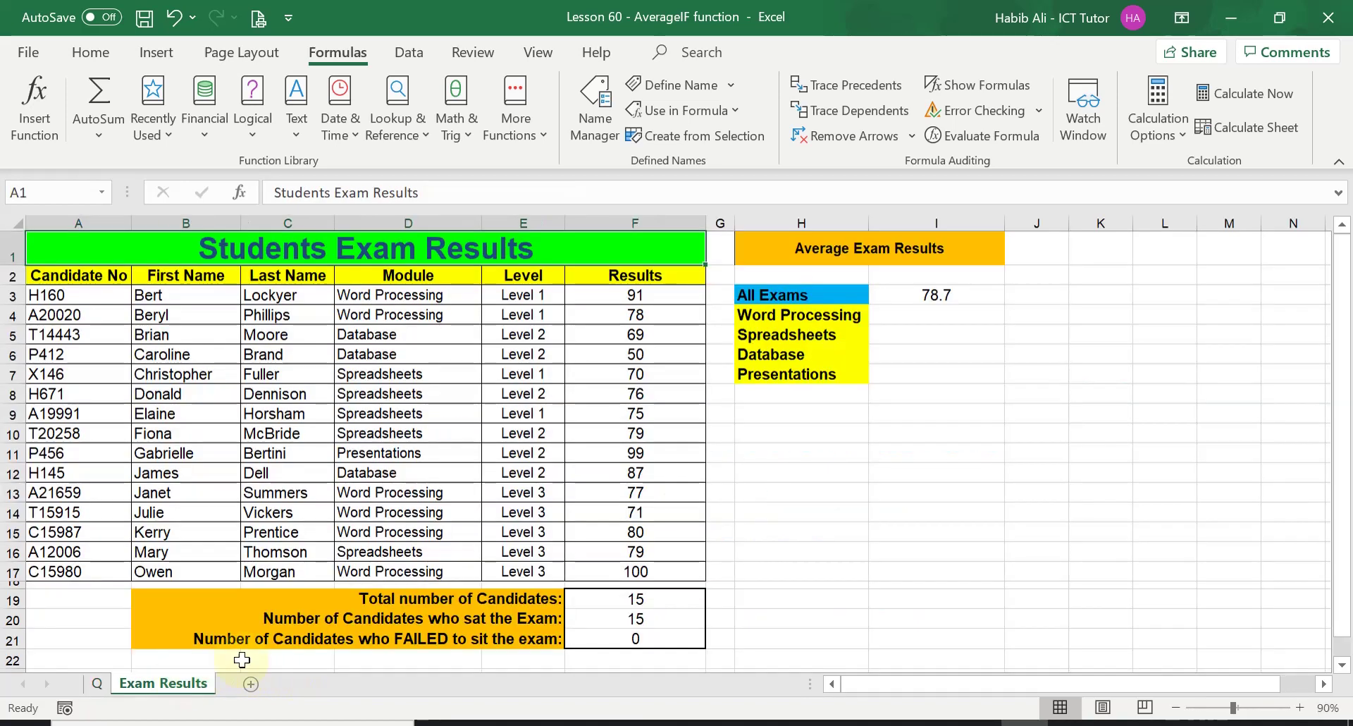
left_click(912, 315)
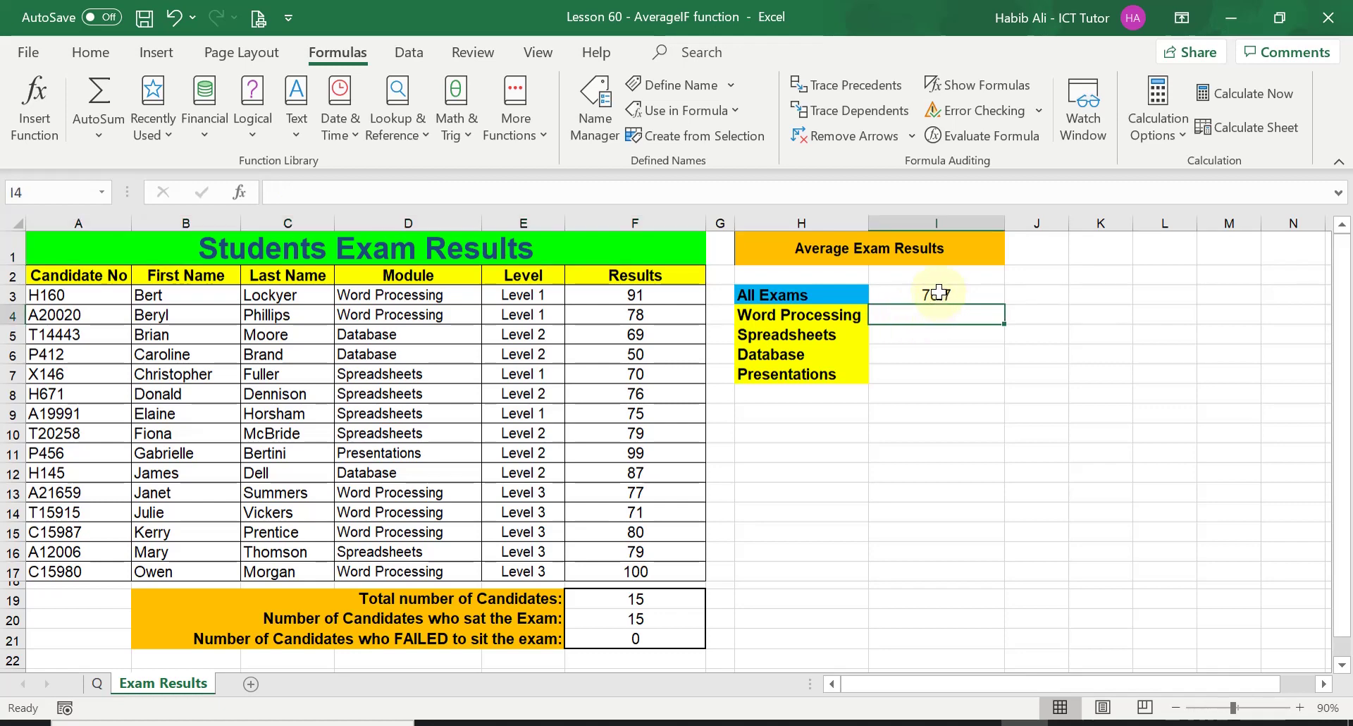
left_click(941, 294)
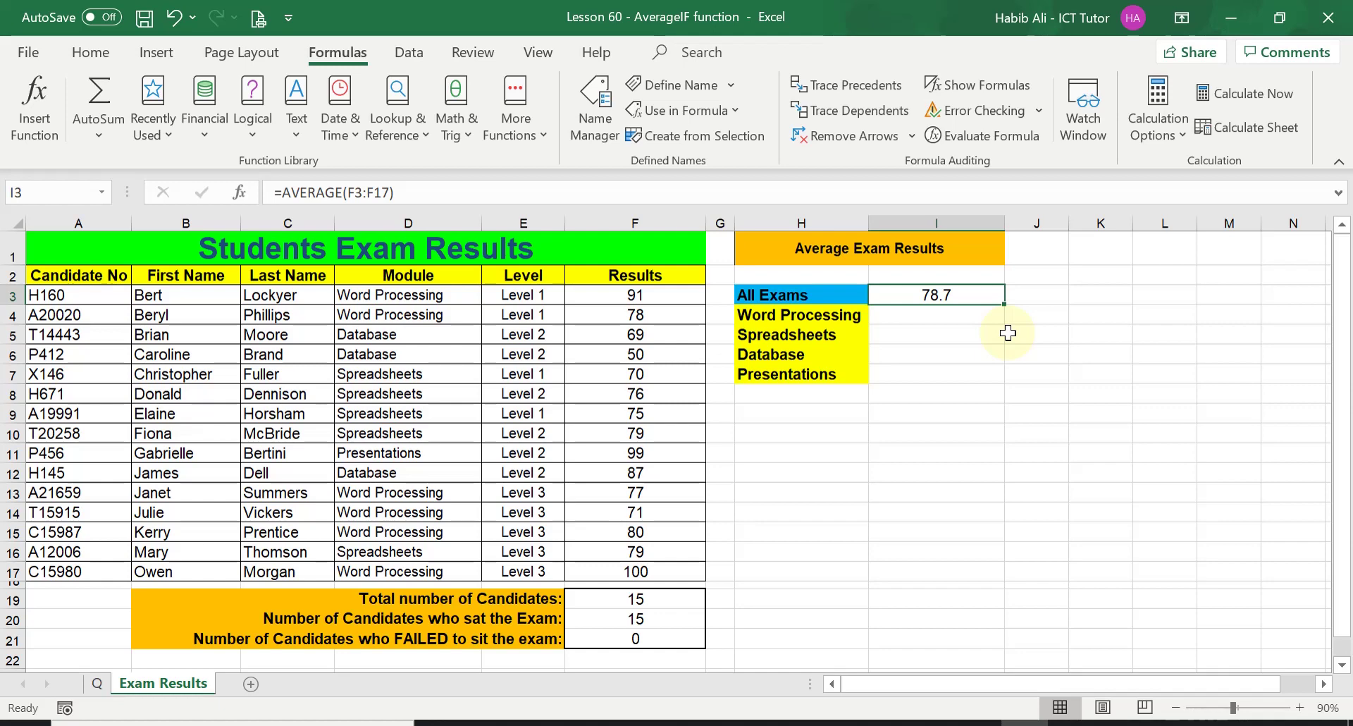
left_click(943, 314)
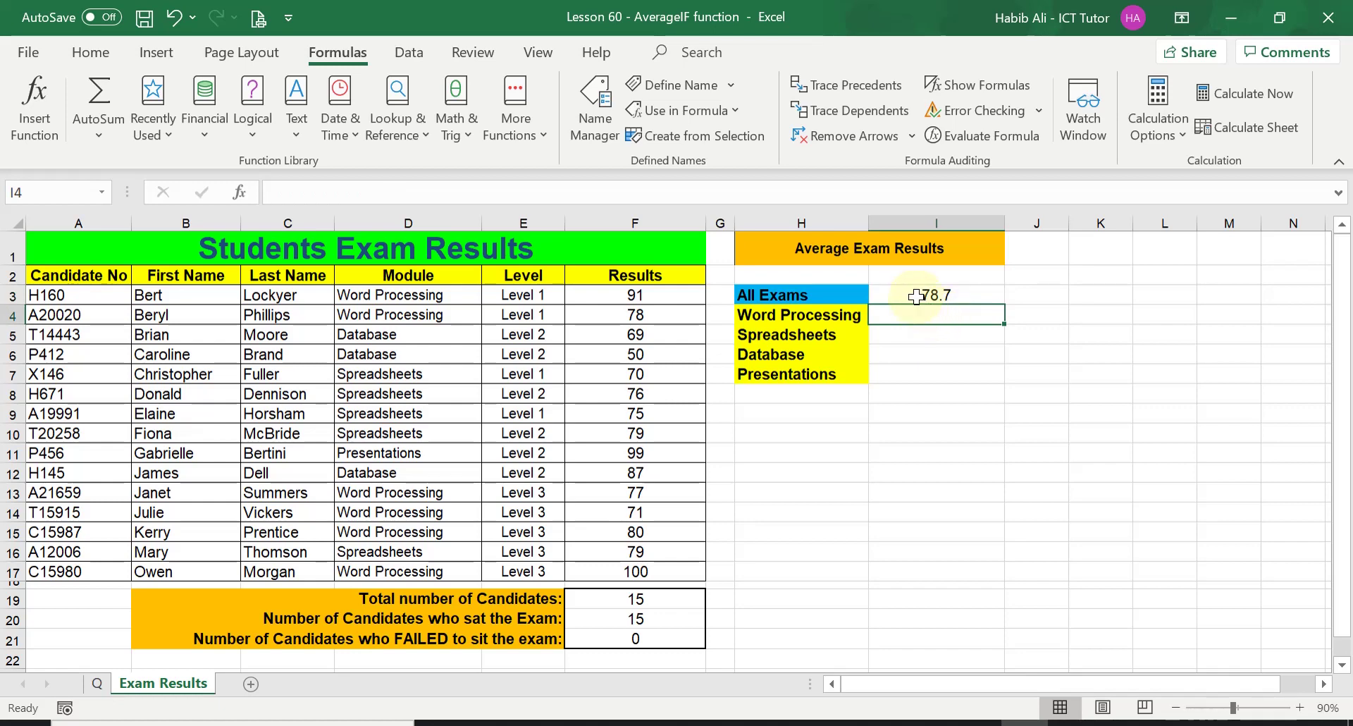
left_click(916, 294)
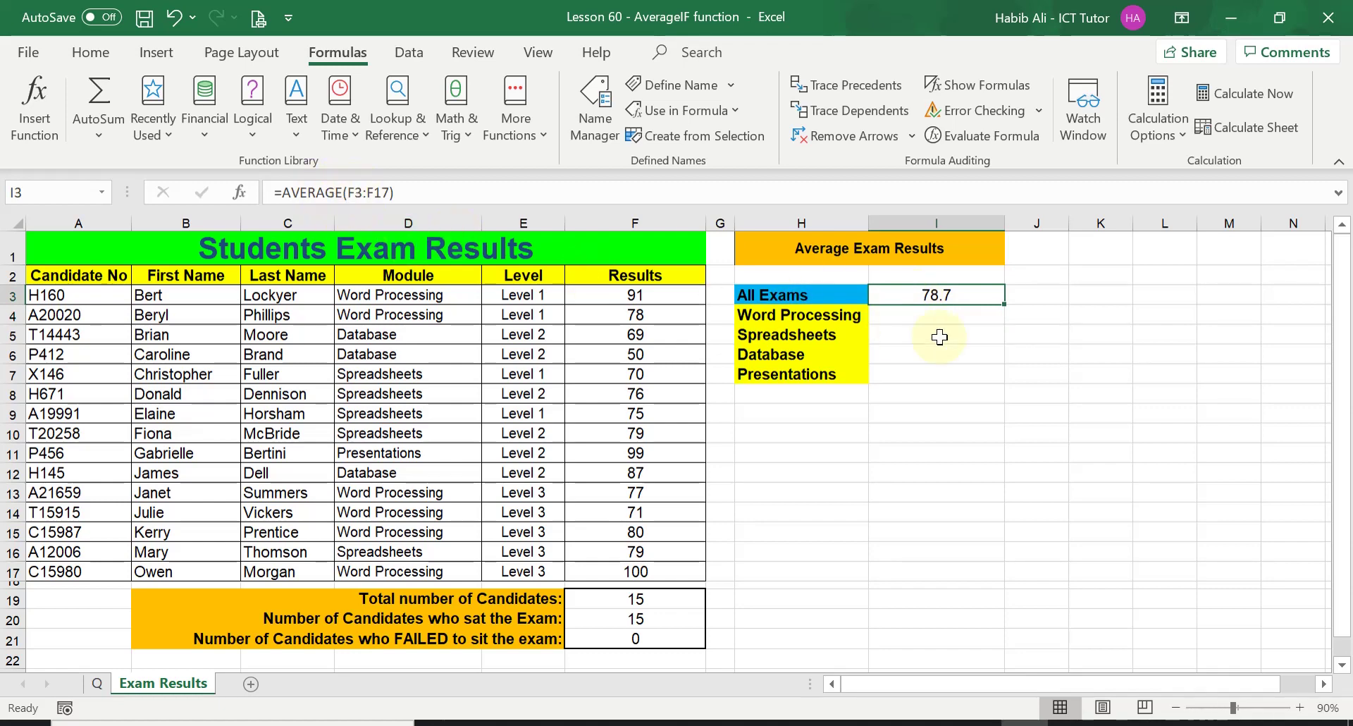
Step: Start an AVERAGEIF formula in cell I4 for Word Processing, with module cells D3:D17 as the range
left_click(922, 314)
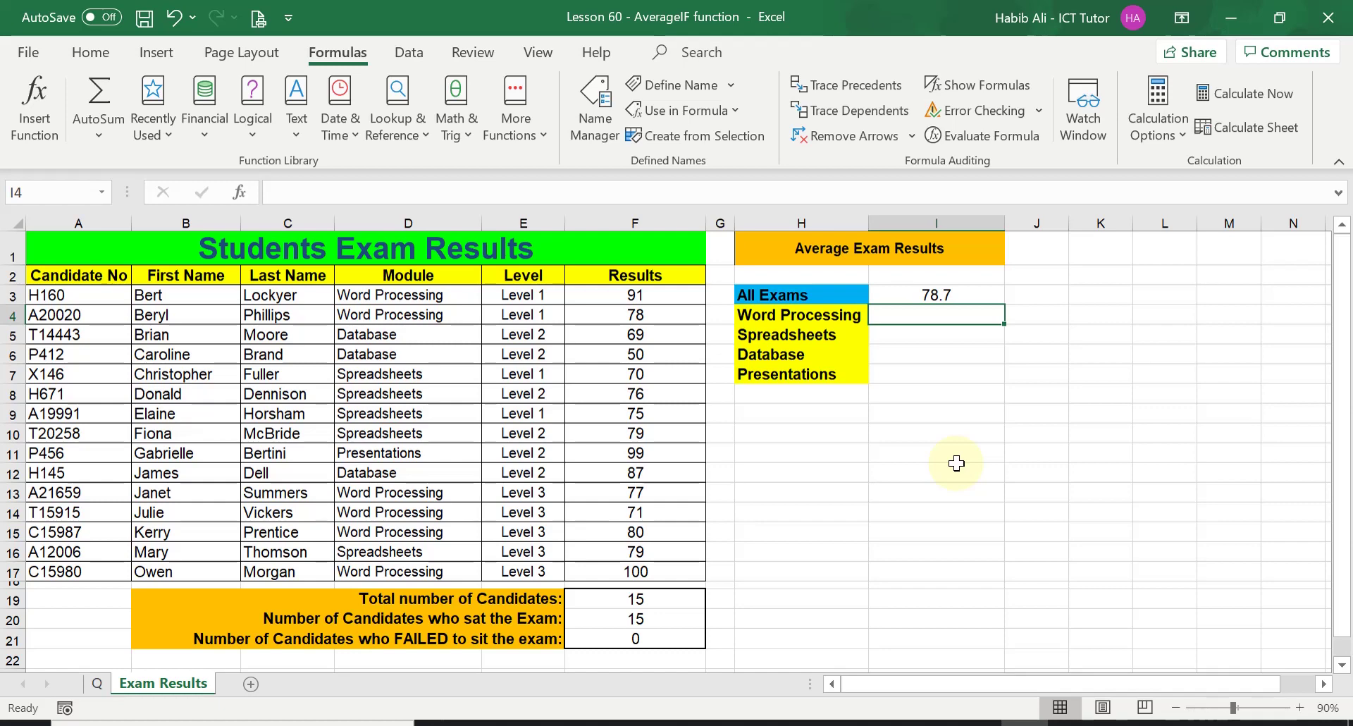
type("=")
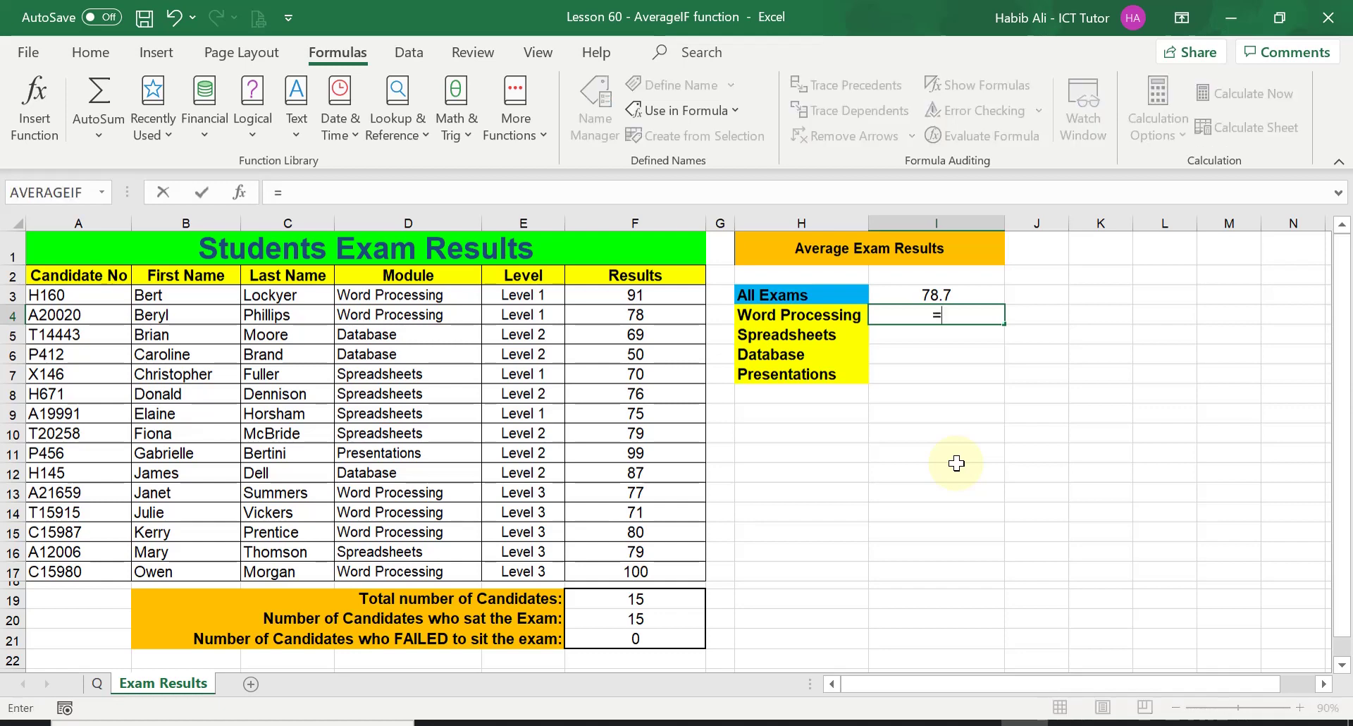
type("A")
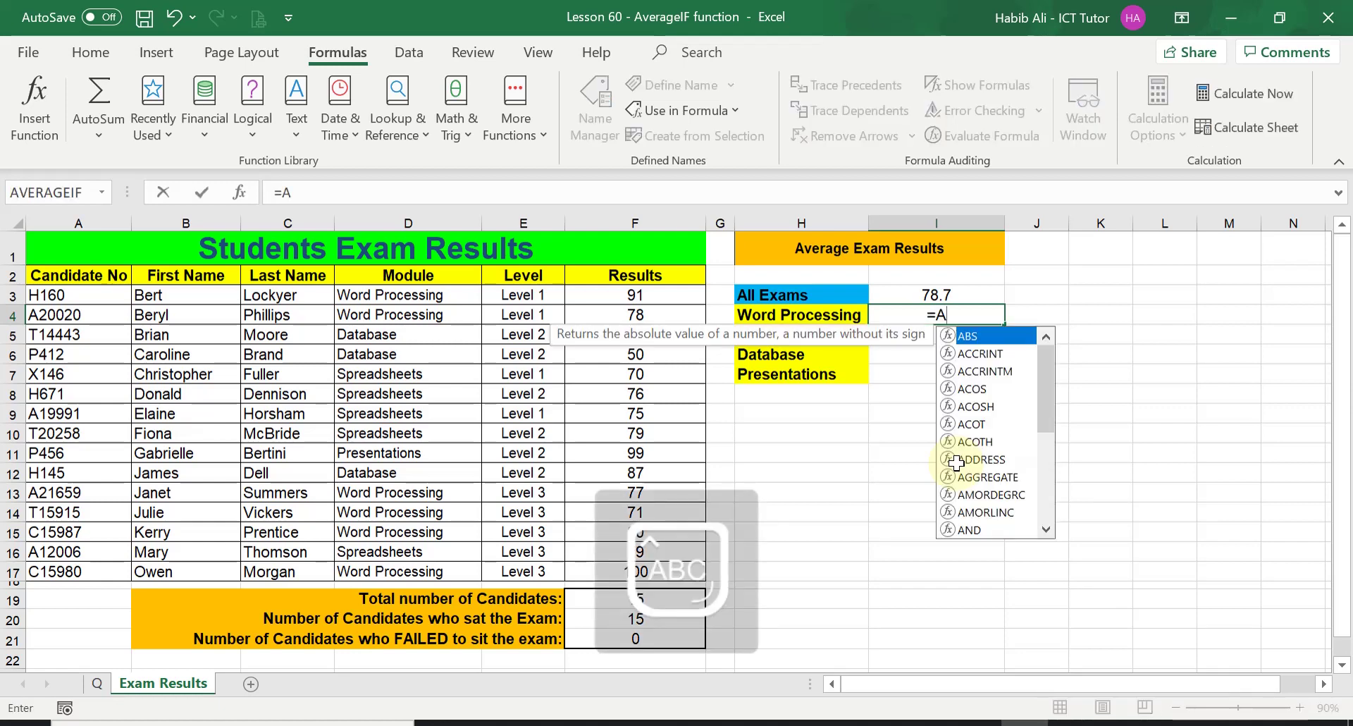
type("VERAGEIF")
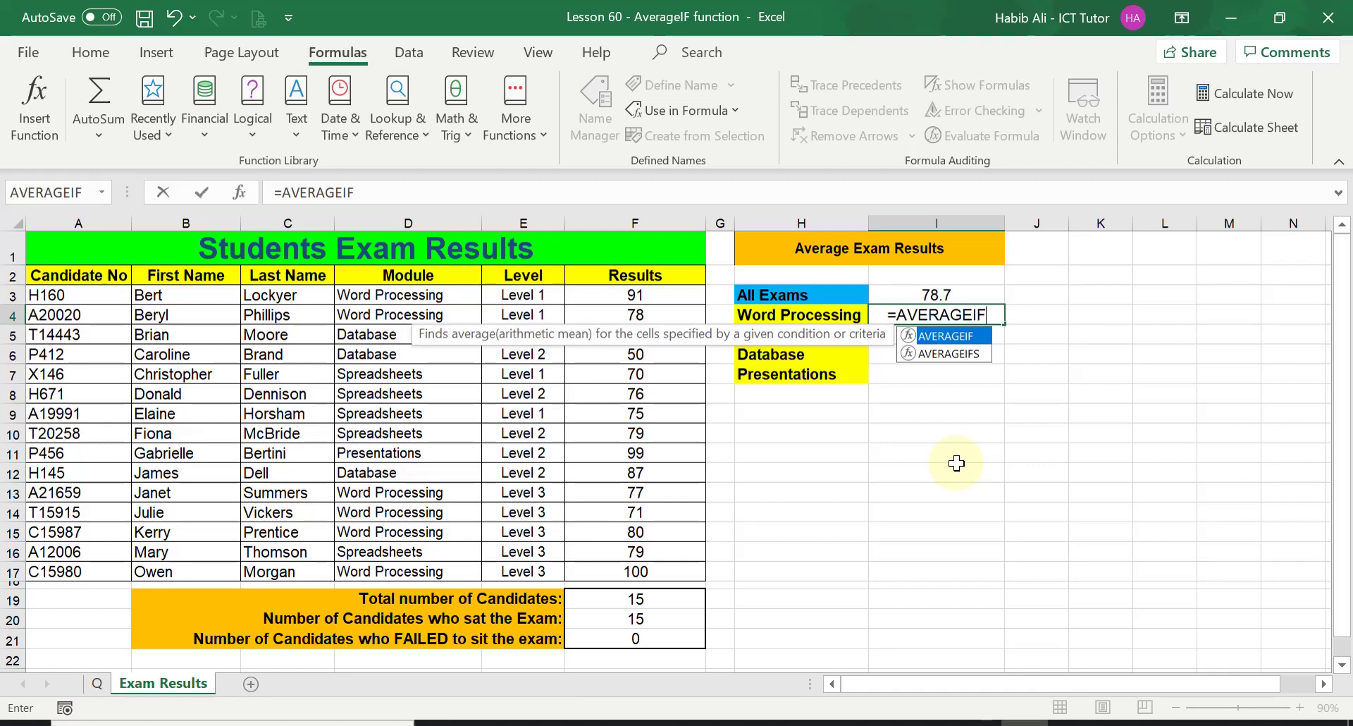
type("(")
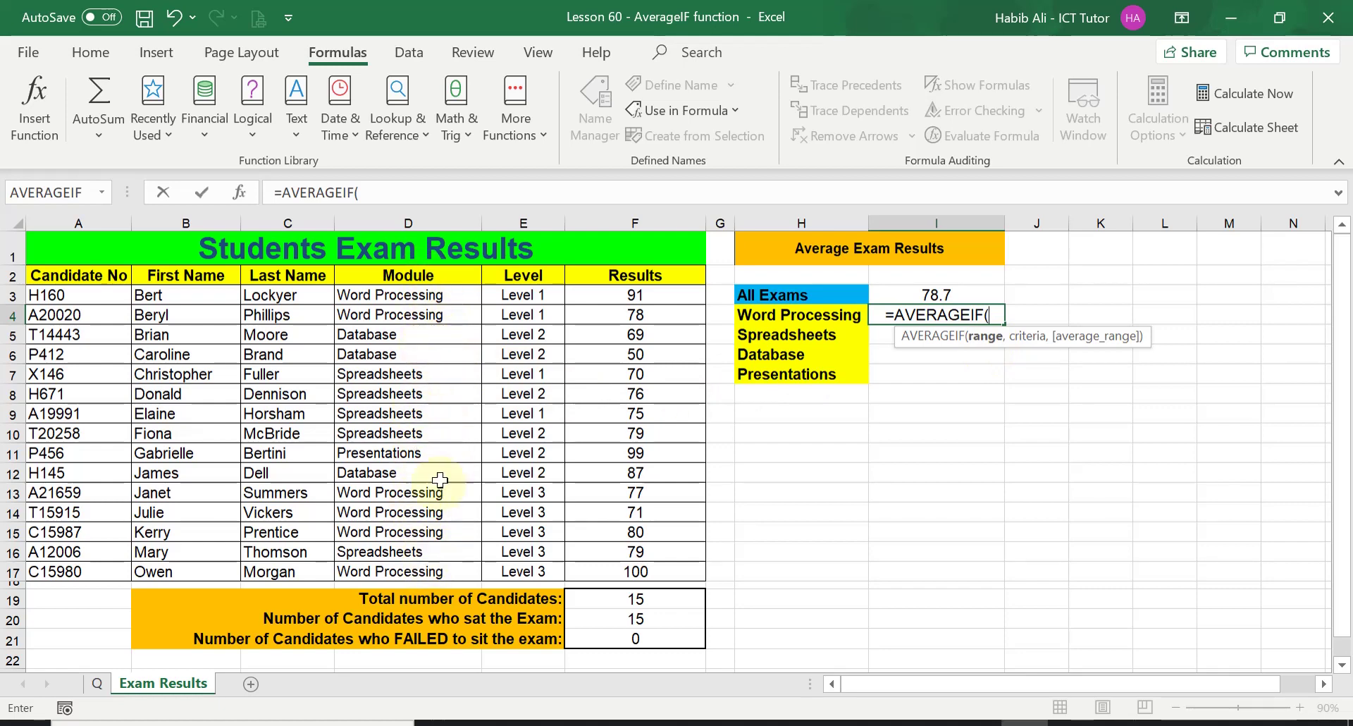
left_click_drag(444, 294, 445, 567)
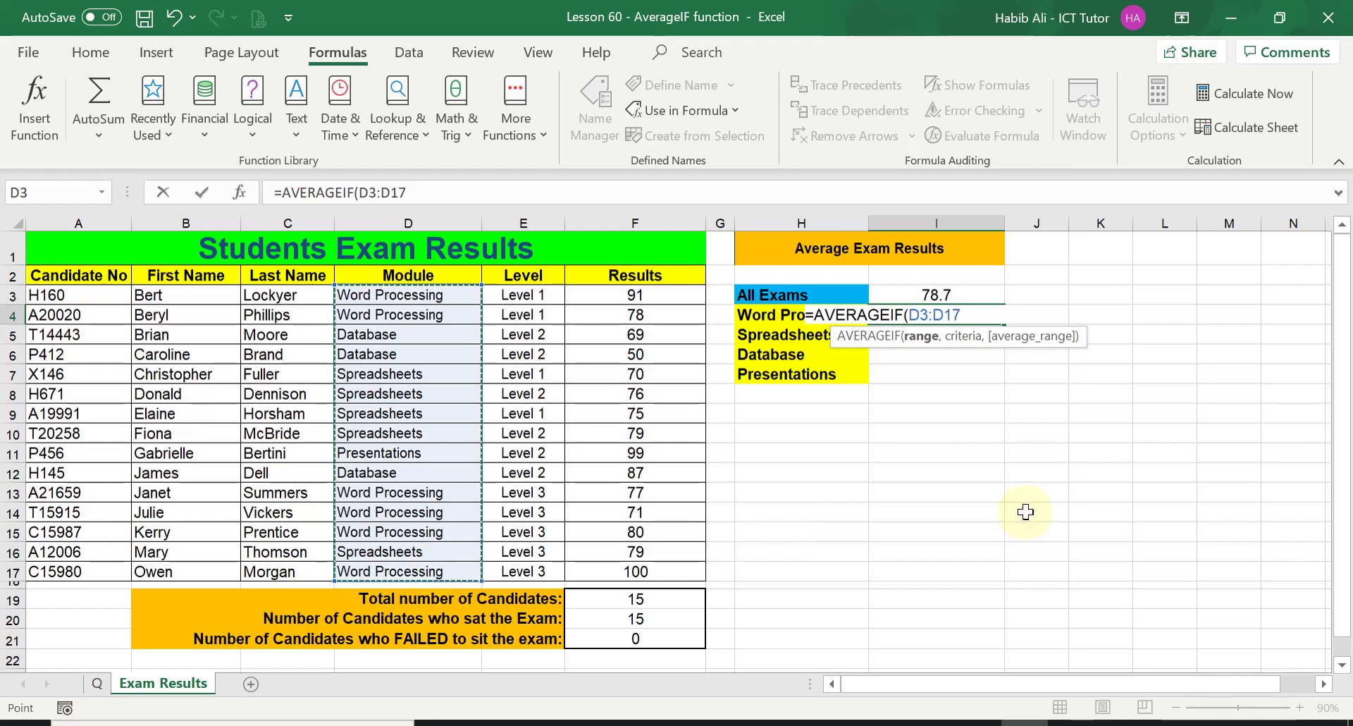
Step: Complete the I4 formula with the criteria "WORD PROCESSING" and the average range F3:F17
type(",\"WO")
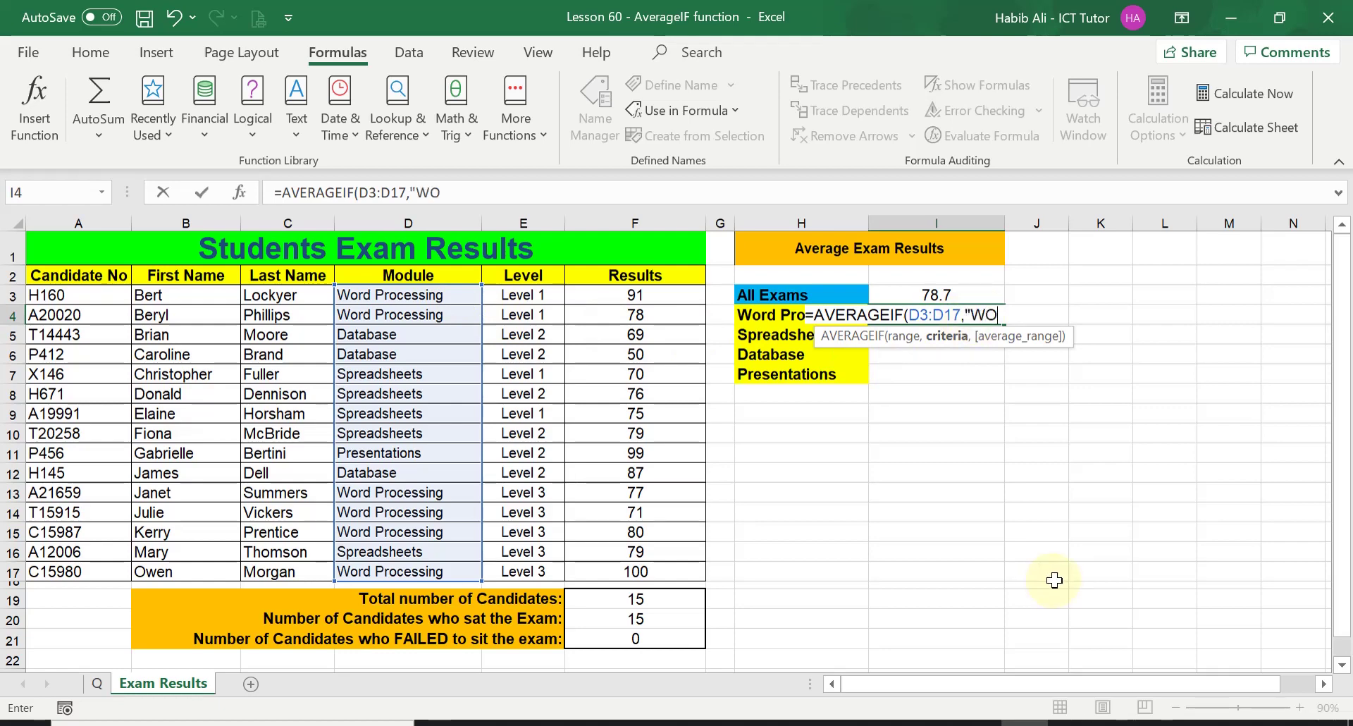
type("RD PROCES")
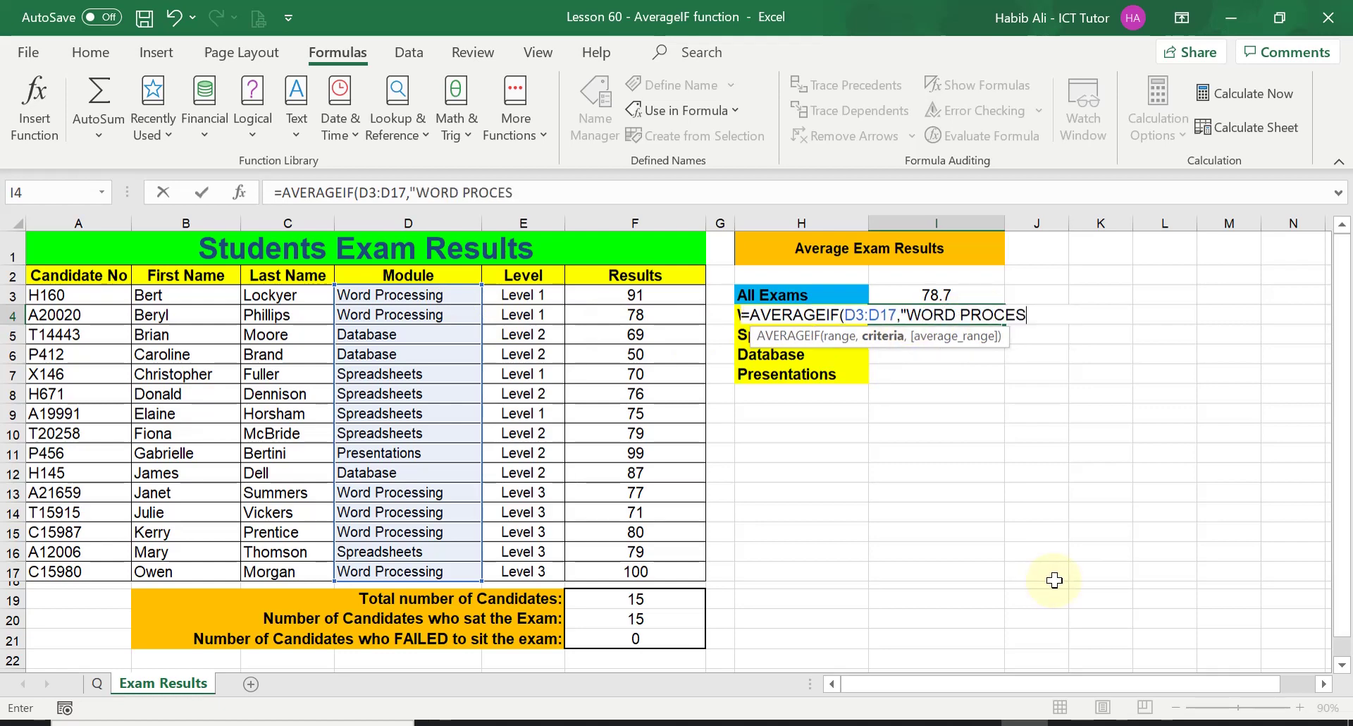
type("SING")
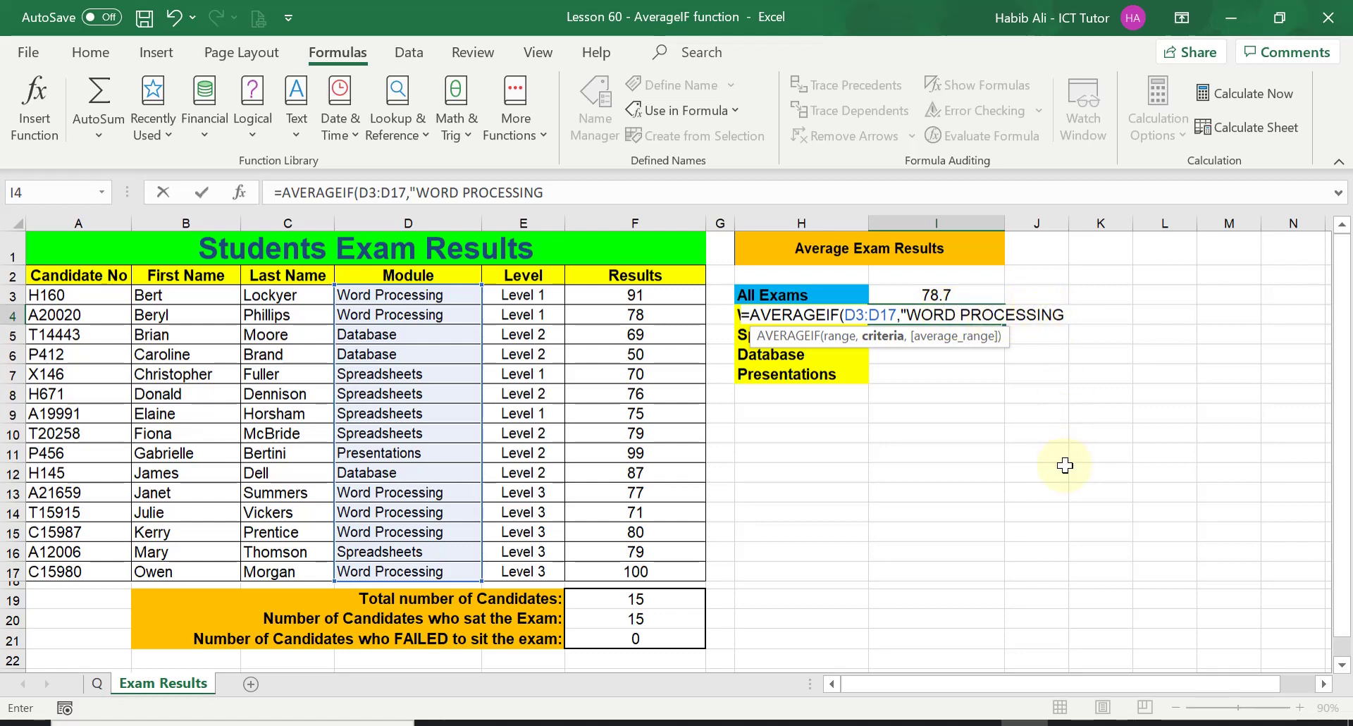
type("\",")
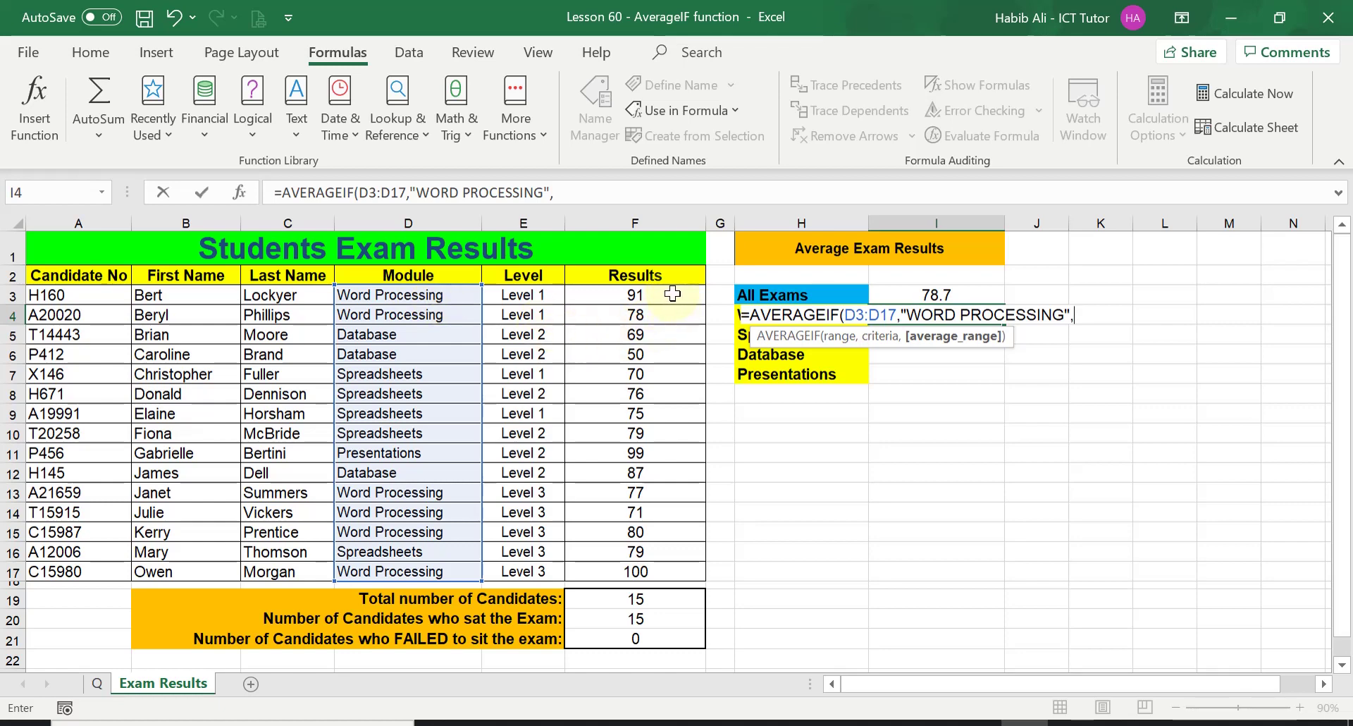
left_click_drag(673, 294, 675, 568)
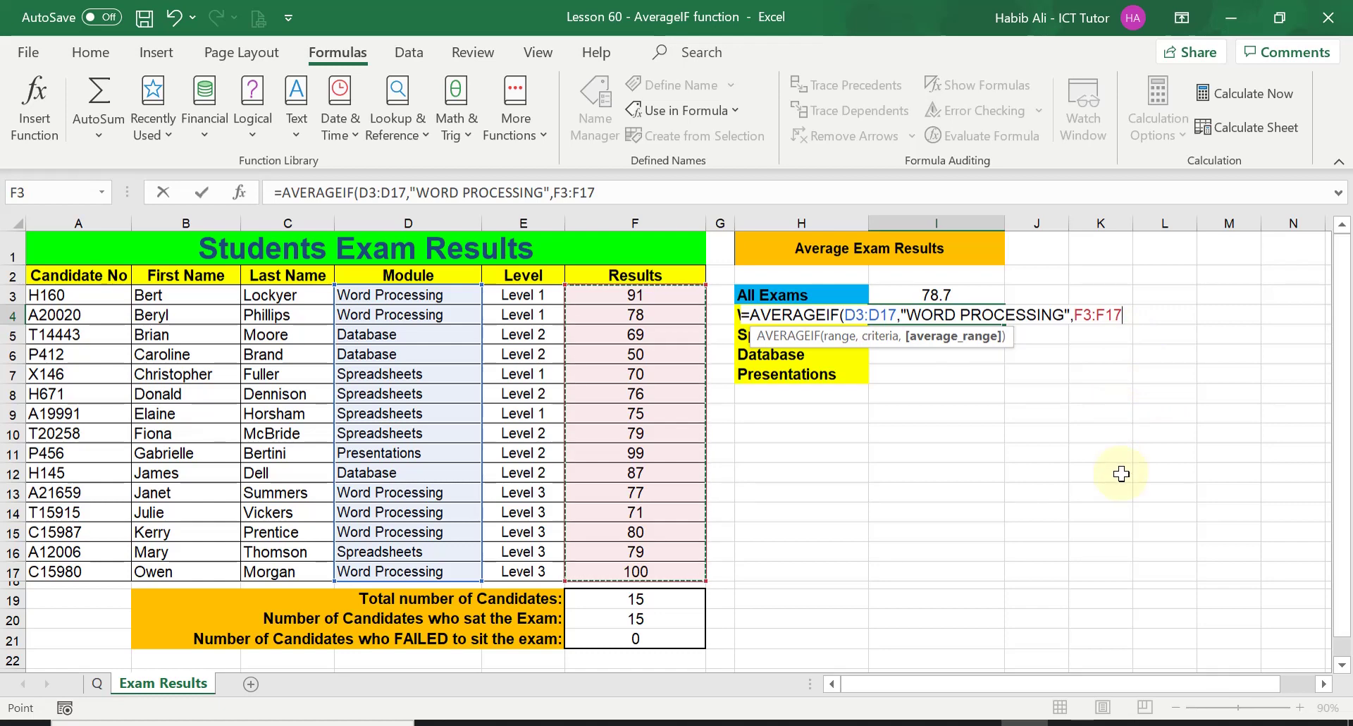
type(")")
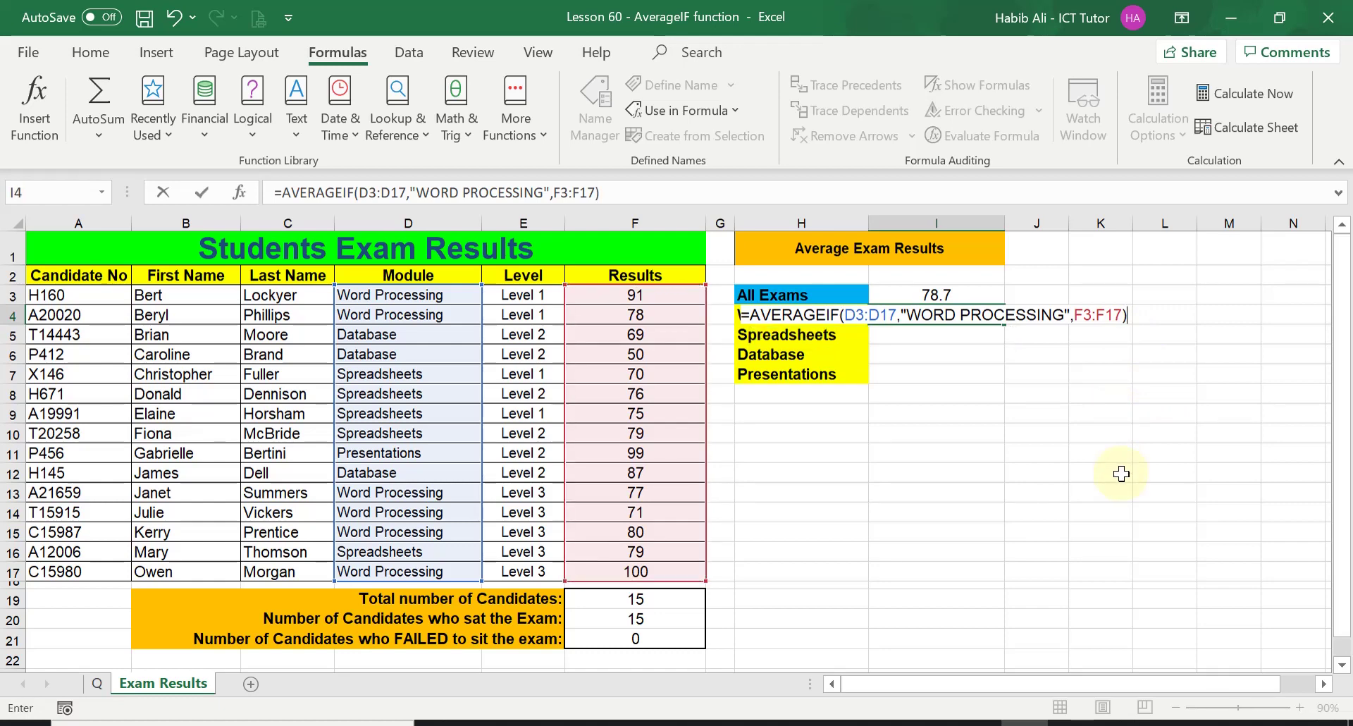
key("Return")
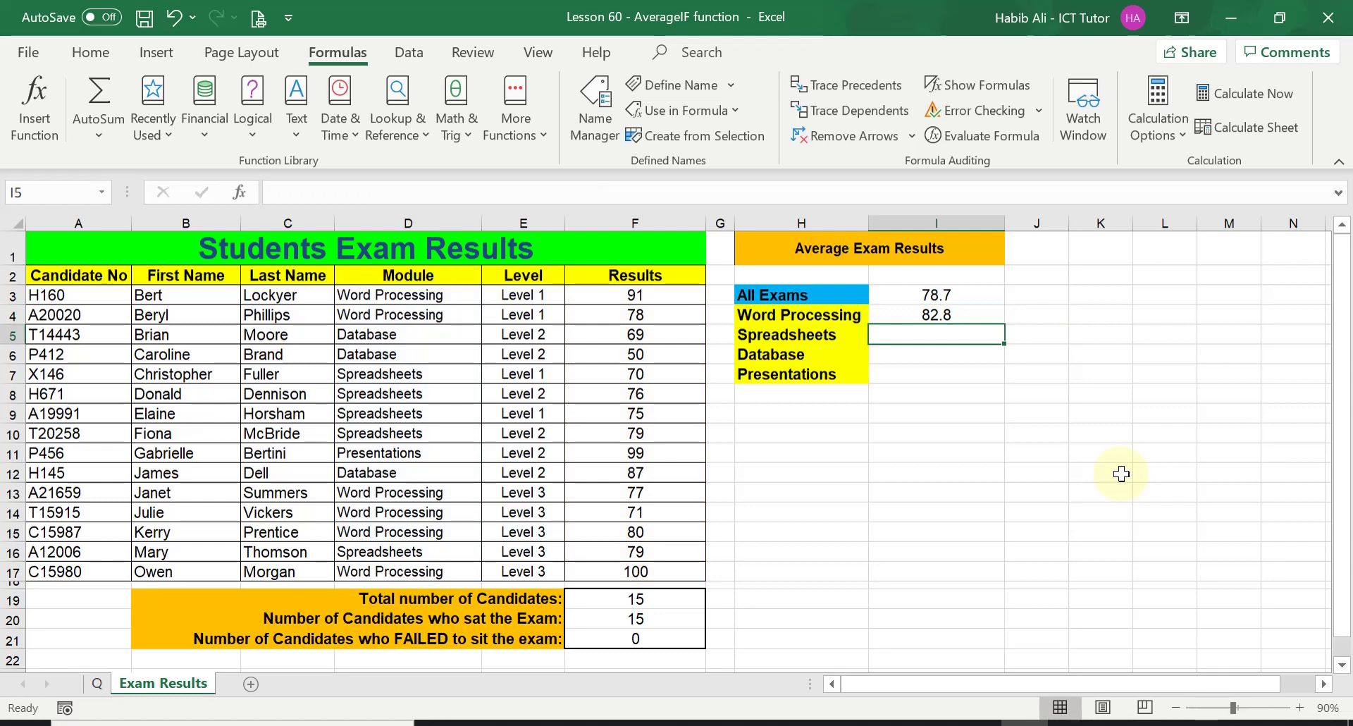
Step: Check the Word Processing average in I4 by selecting only that module's results: F3:F4, F13:F15 and F17
left_click(970, 316)
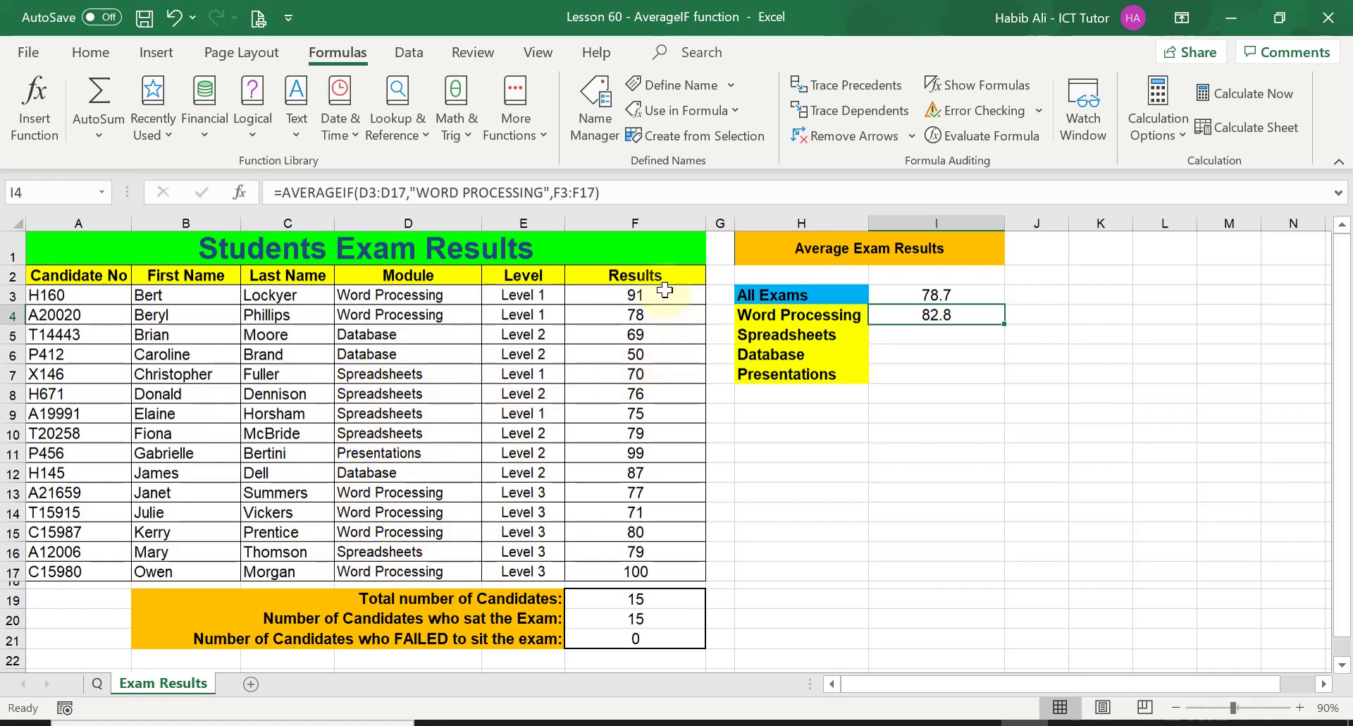
left_click_drag(664, 290, 665, 312)
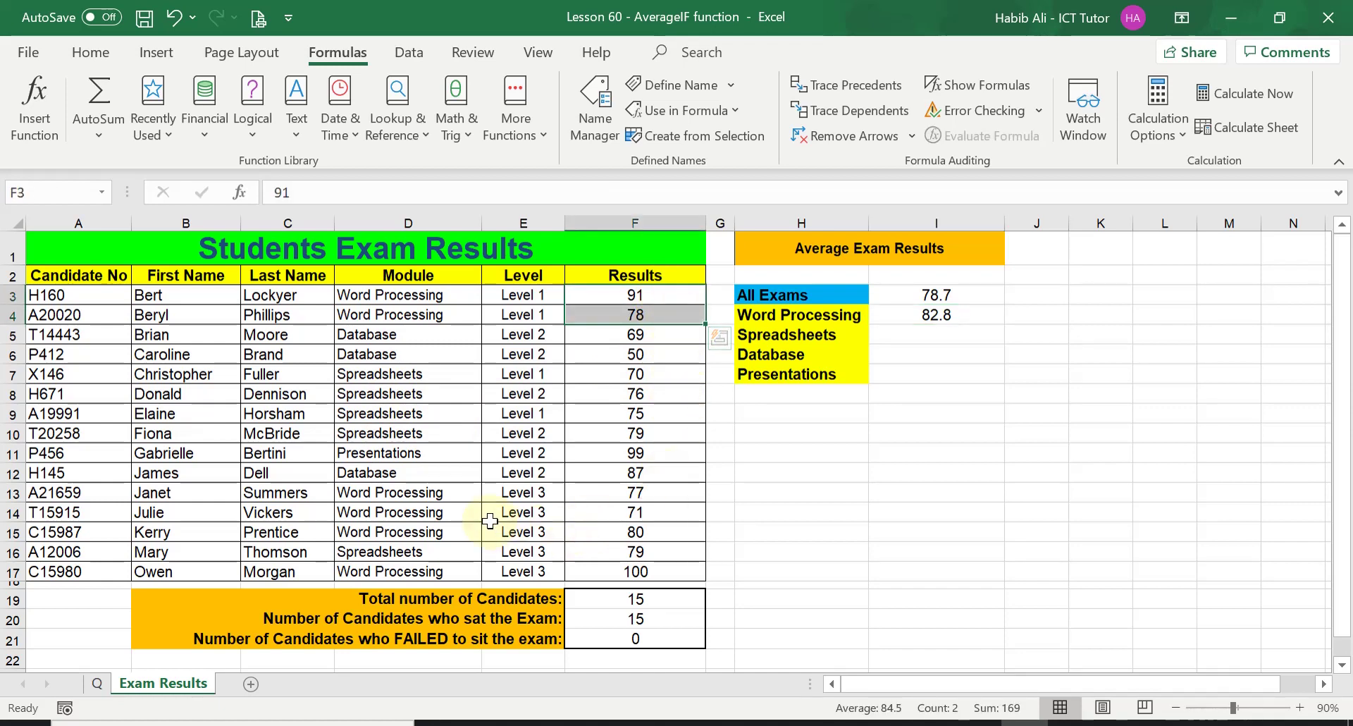
left_click(626, 493, "ctrl")
left_click_drag(627, 513, 628, 533)
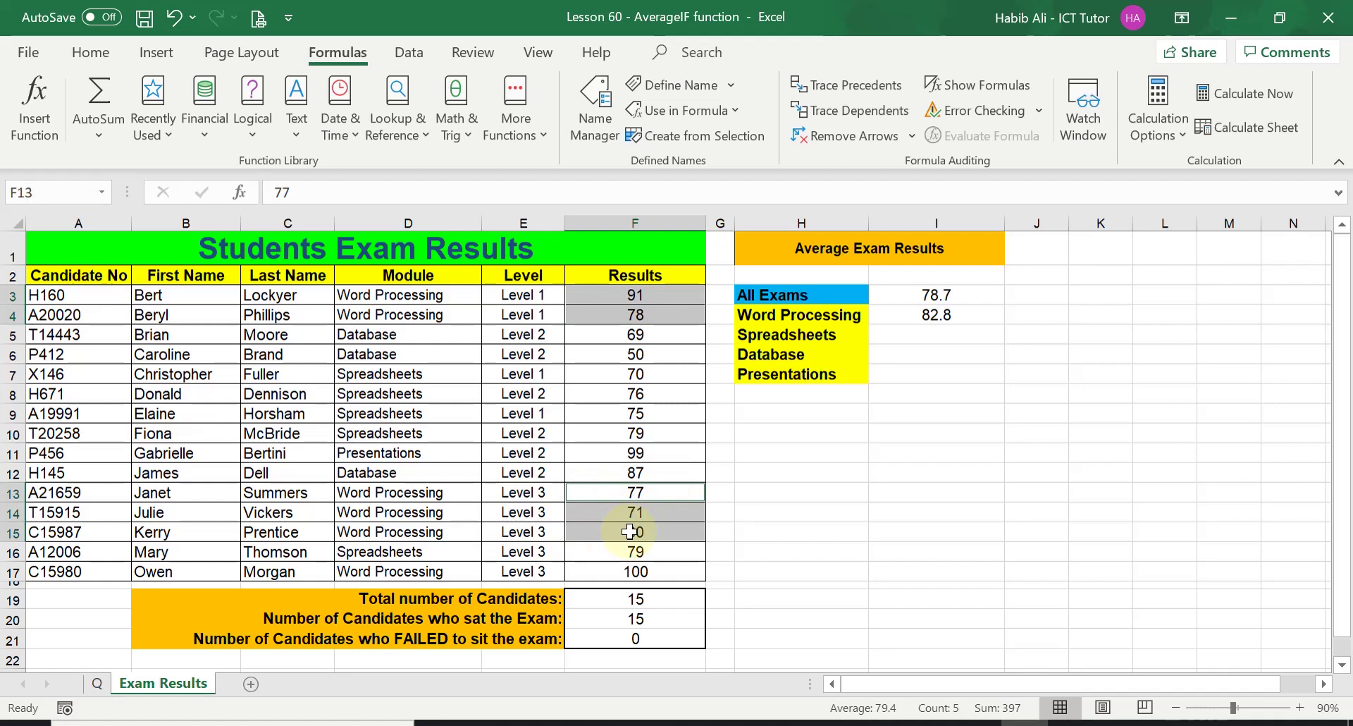
left_click(647, 571, "ctrl")
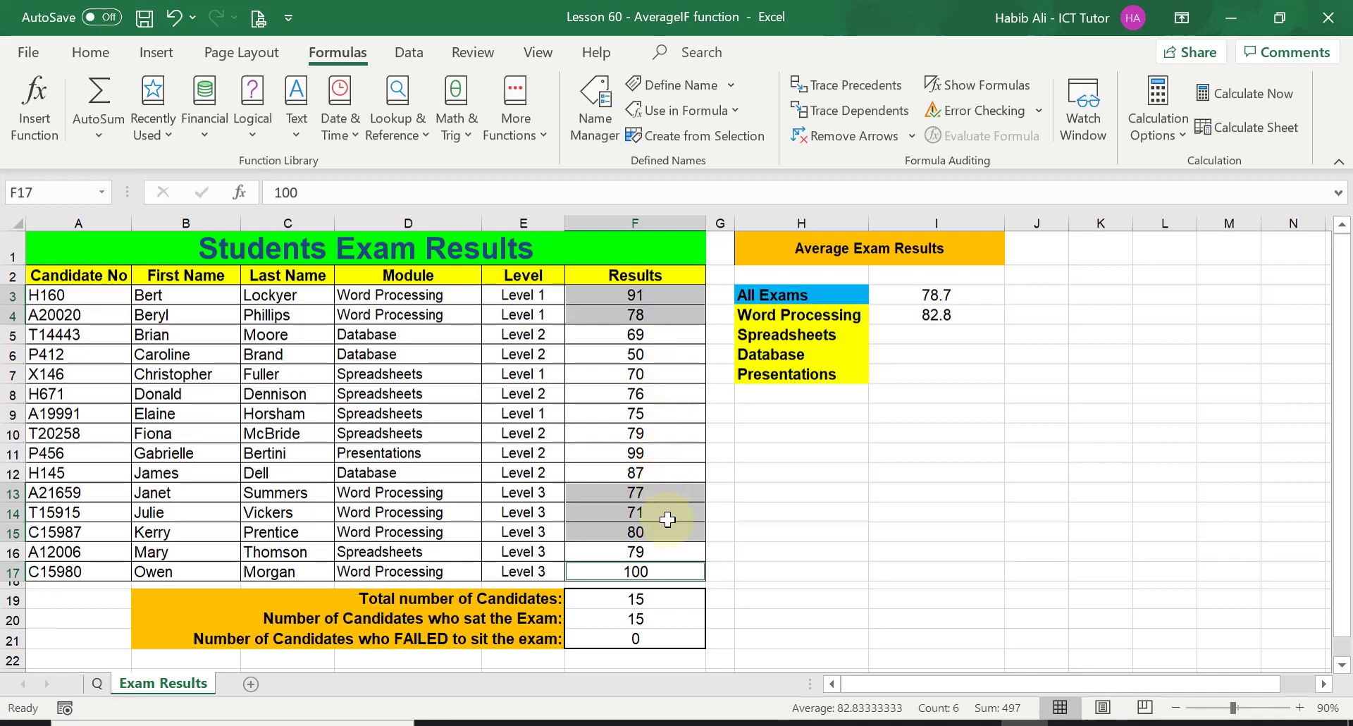
left_click(979, 314)
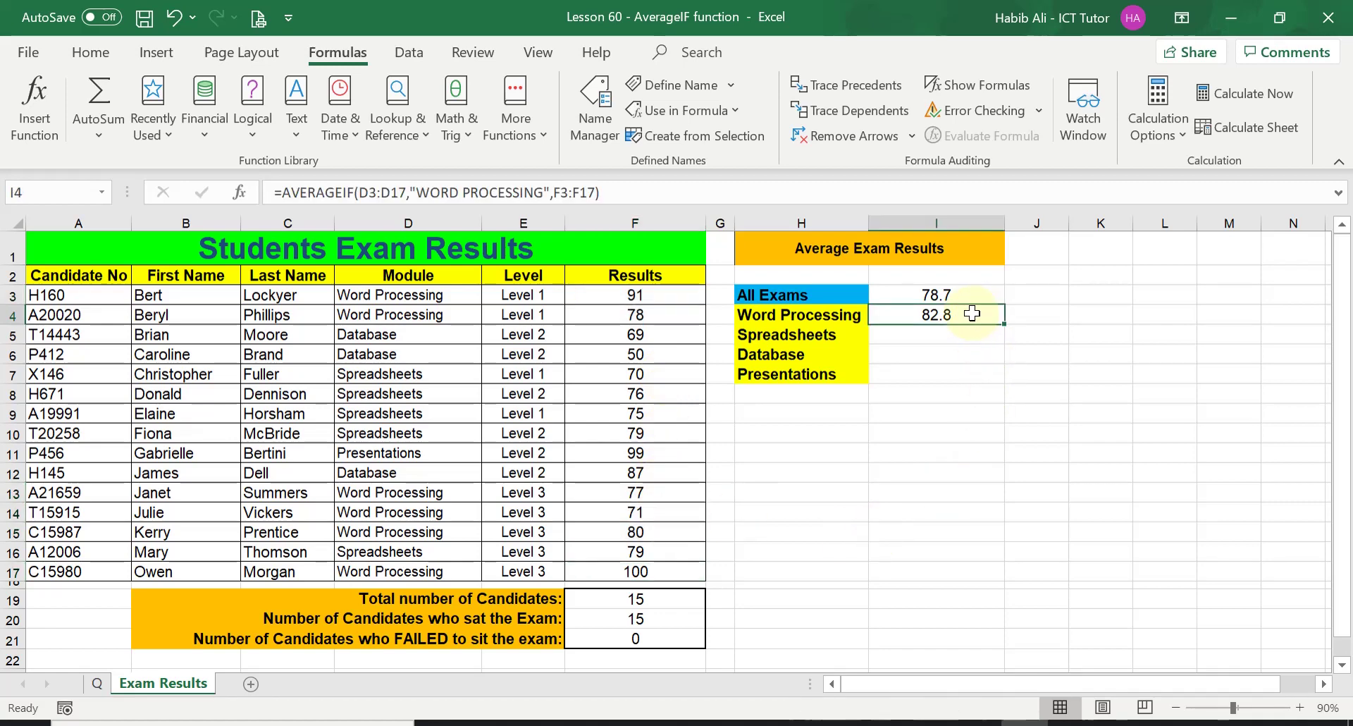
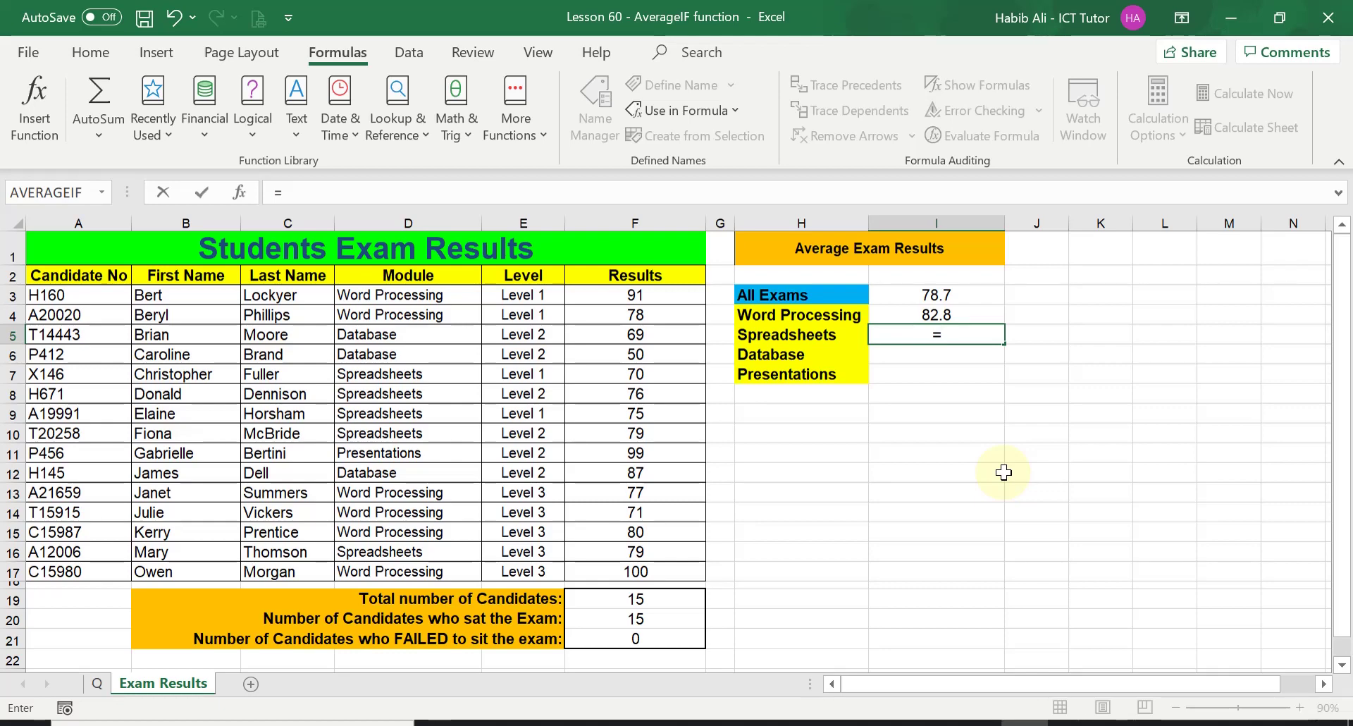
Step: Calculate the Spreadsheets average in cell I5 with =AVERAGEIF(D3:D17,"SPREADSHEETS",F3:F17)
type("AVERAGEIF(")
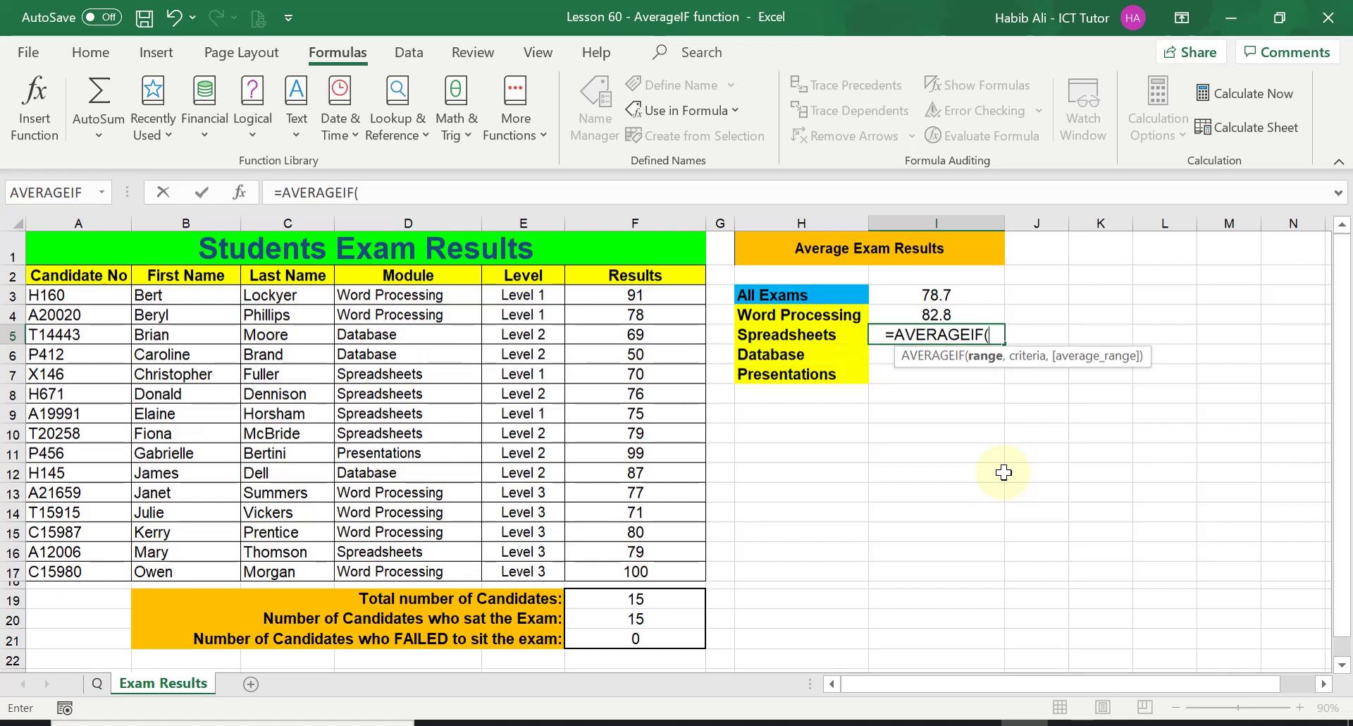
left_click_drag(437, 294, 432, 570)
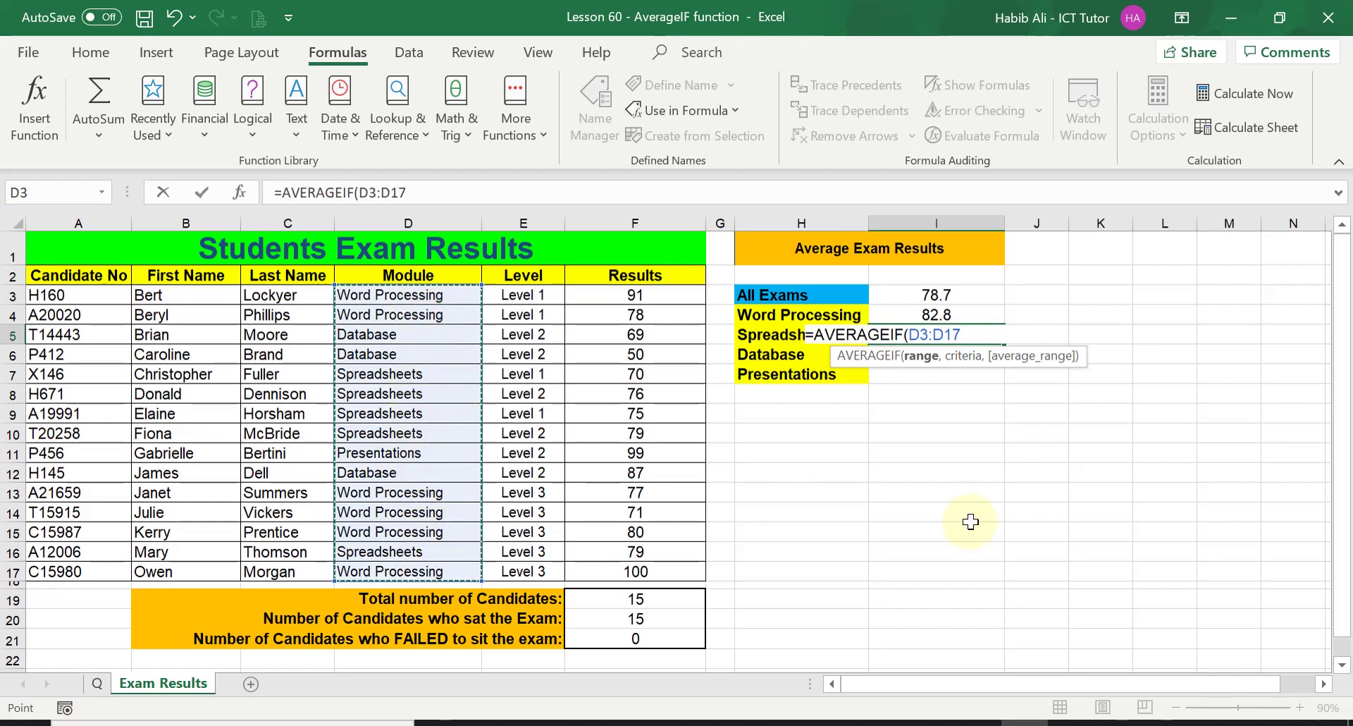
type(",")
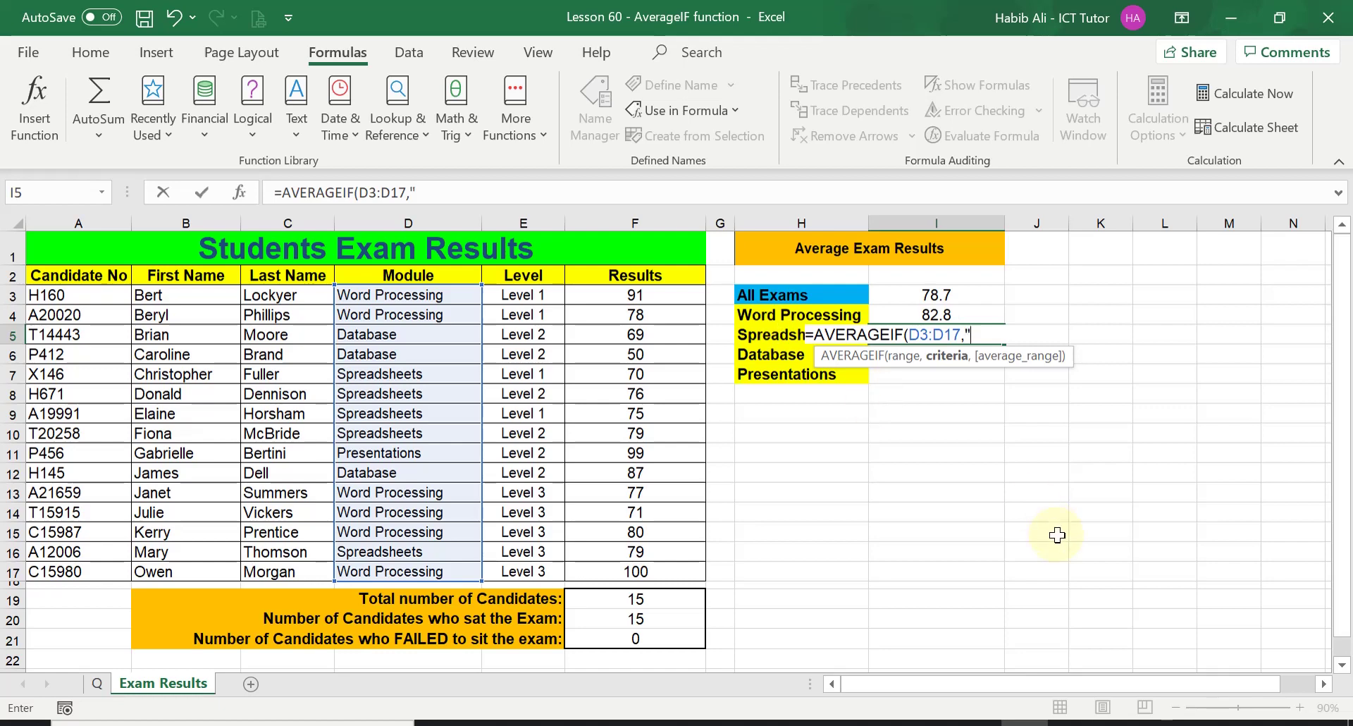
type("SO")
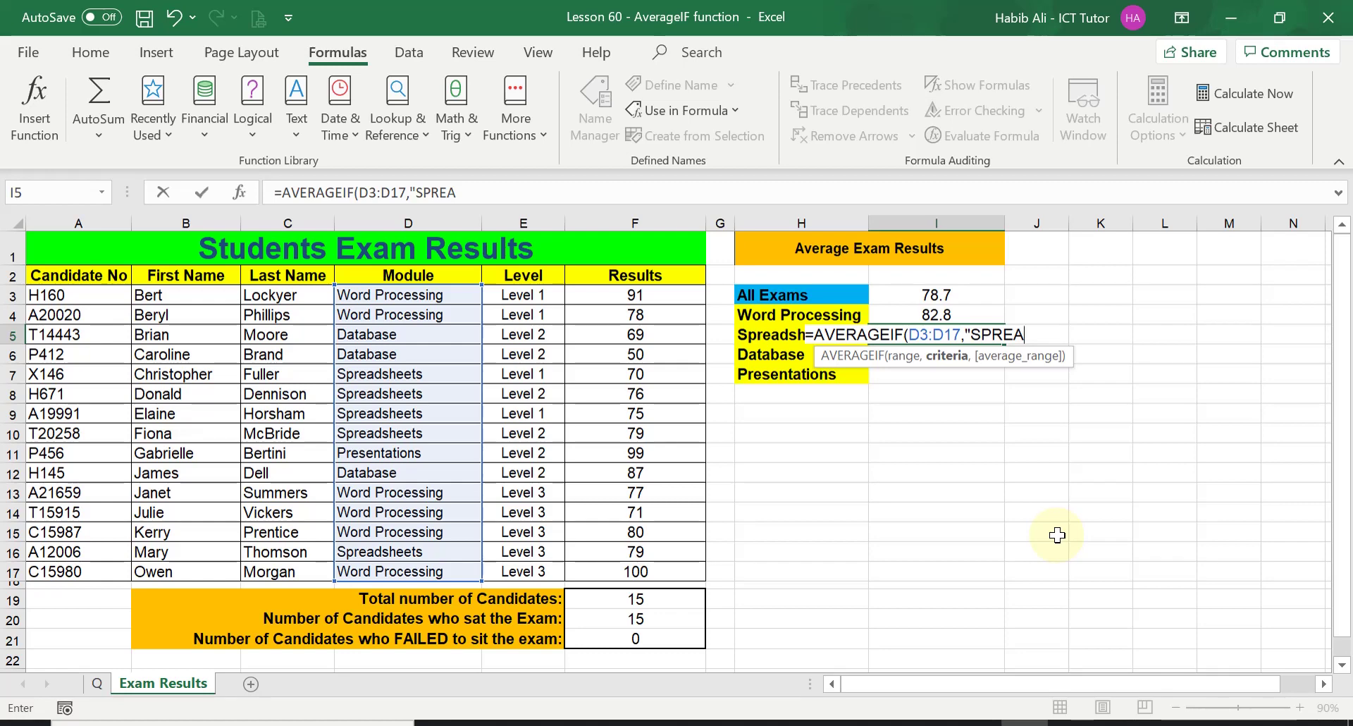
type("READSHEETS")
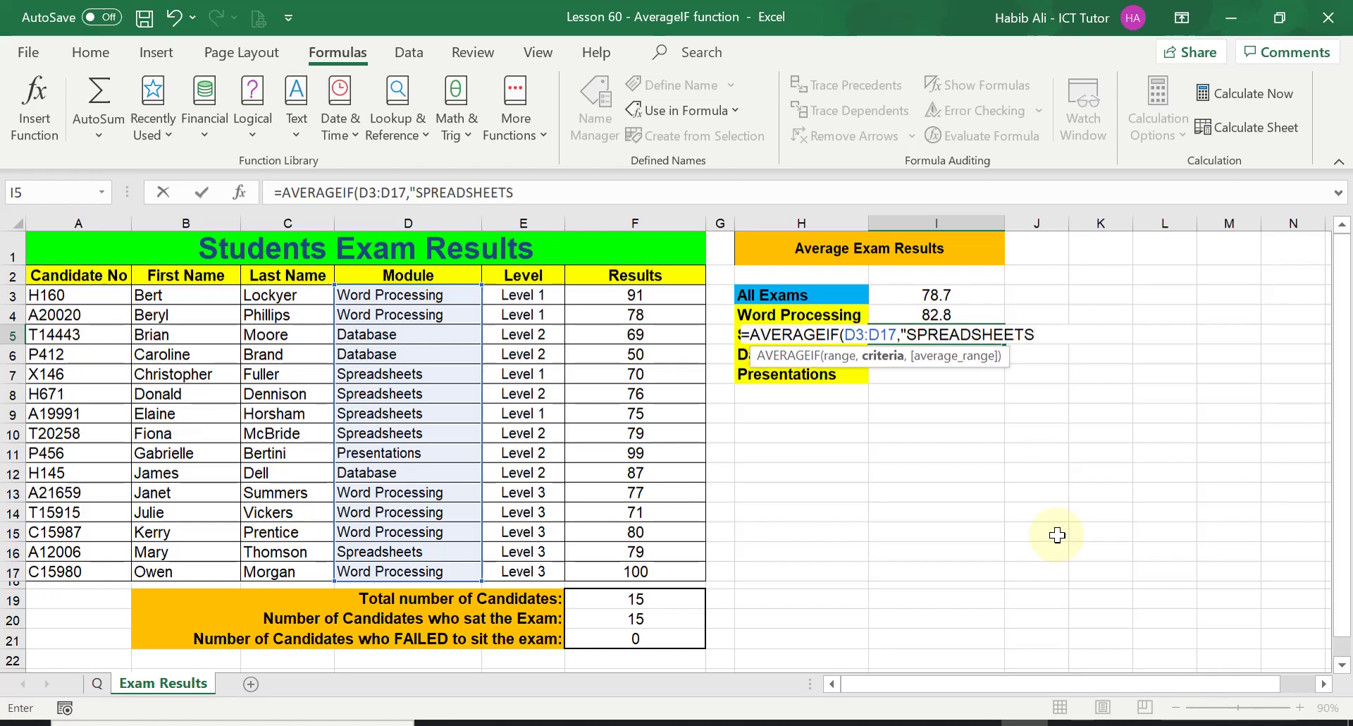
type("\",")
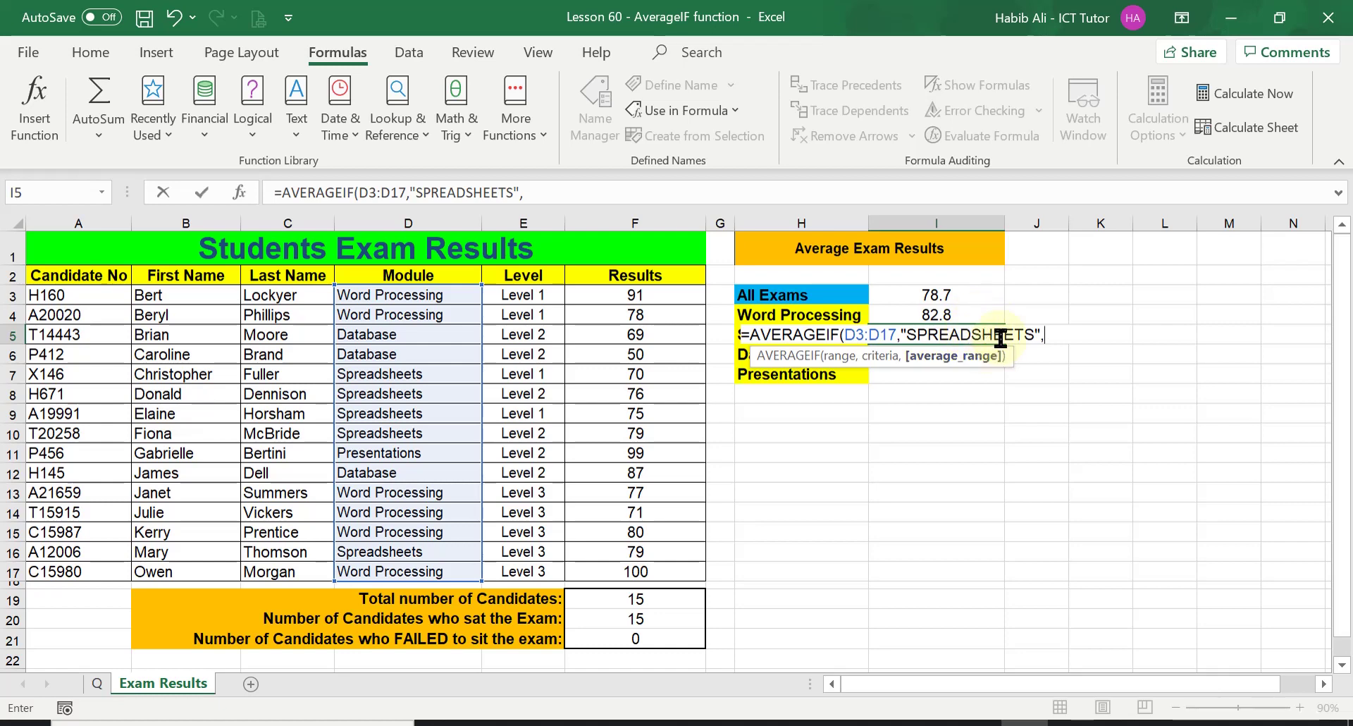
left_click_drag(652, 296, 673, 566)
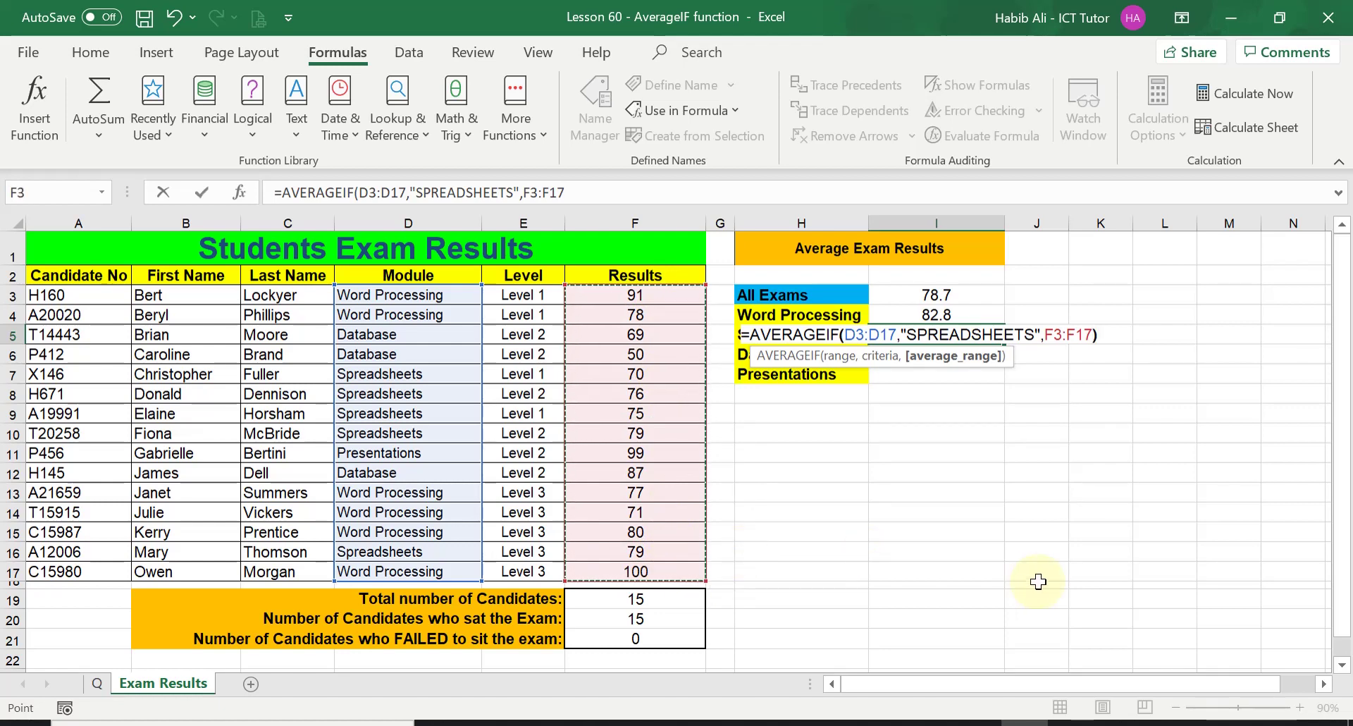
type(")")
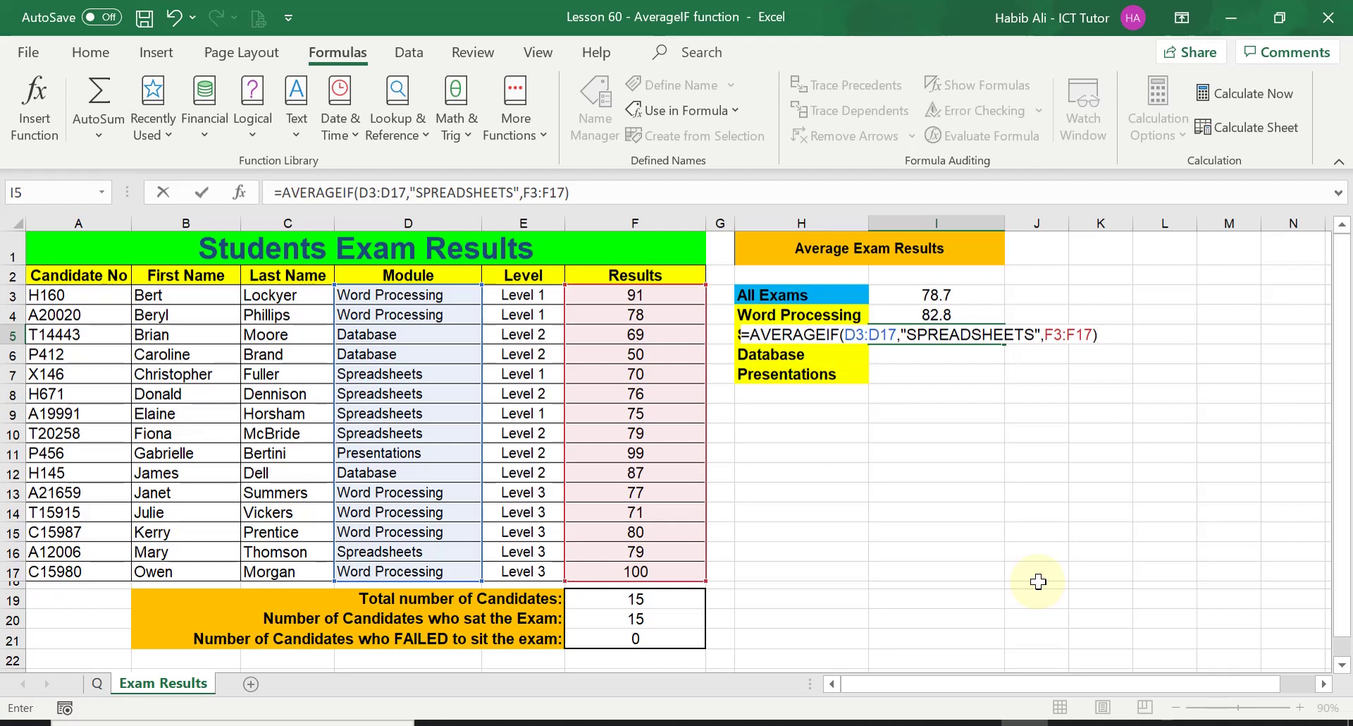
key("Return")
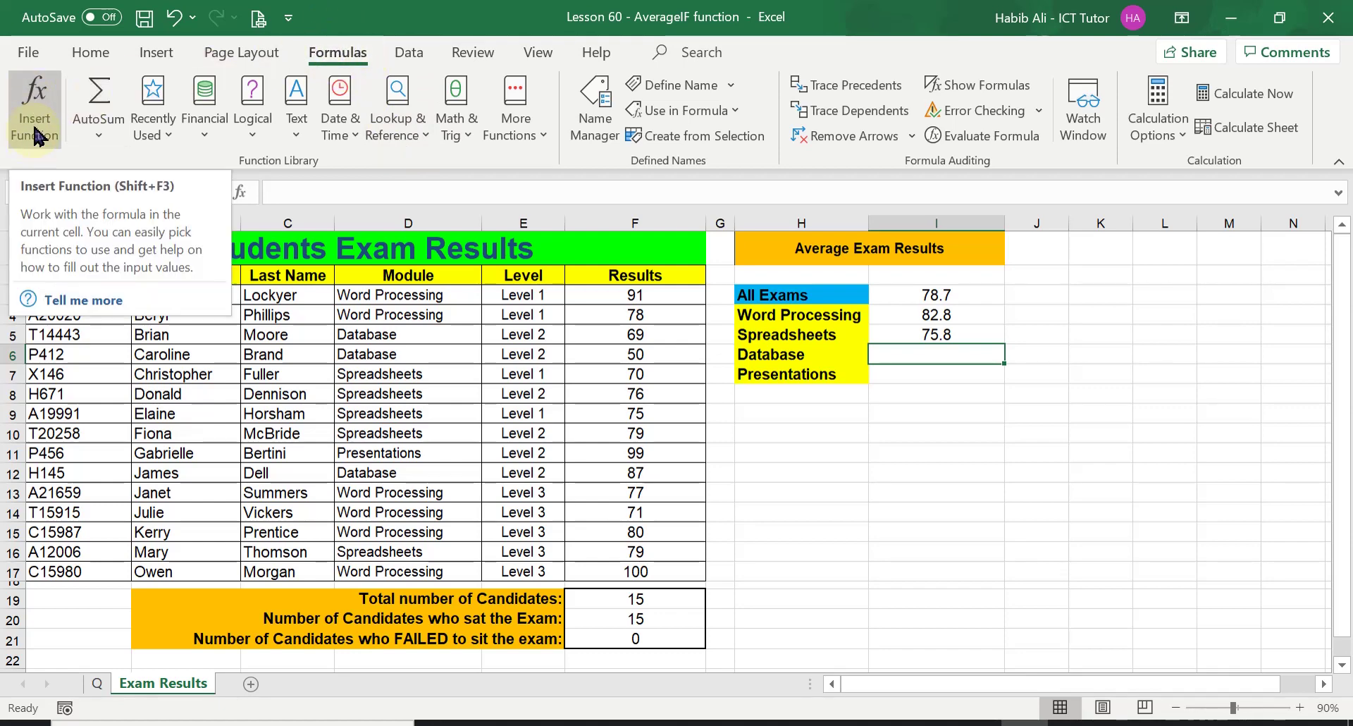
Step: Start an AVERAGEIF formula in cell I6 for Database, with module cells D3:D17 as the range
left_click(240, 192)
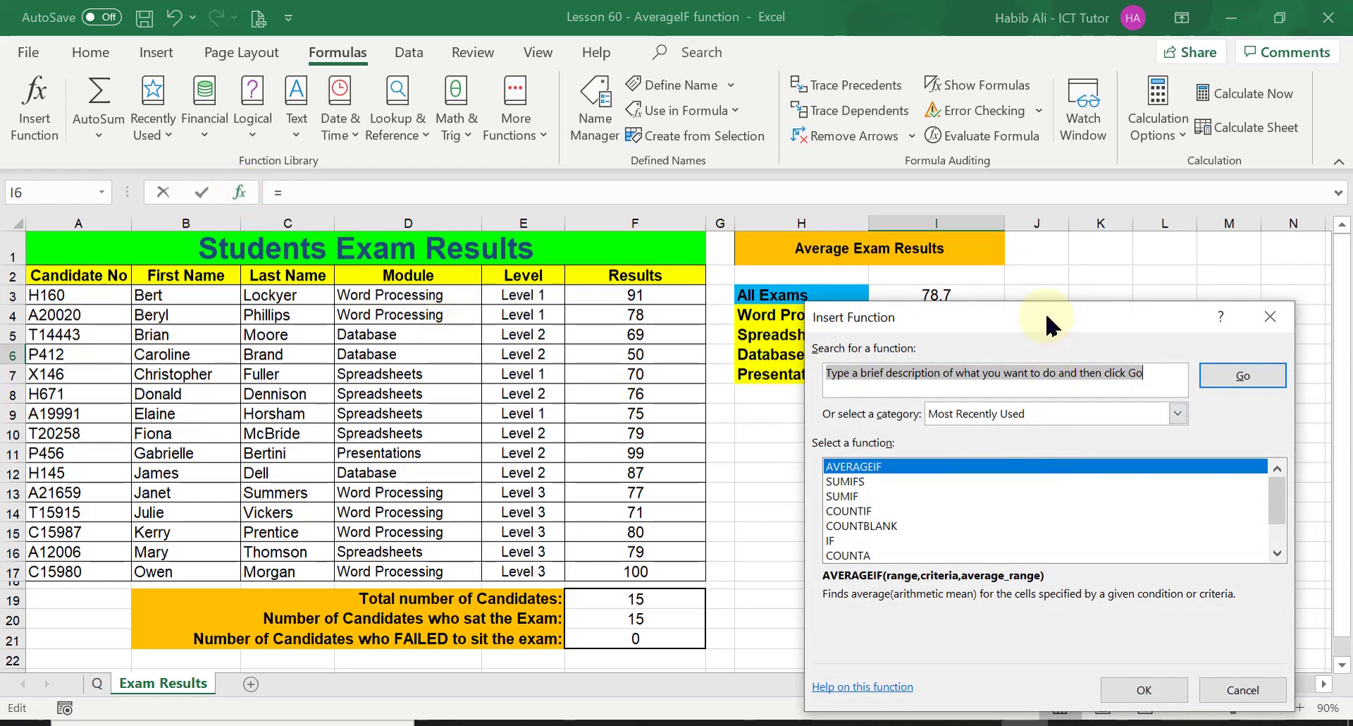
left_click_drag(1043, 321, 1008, 320)
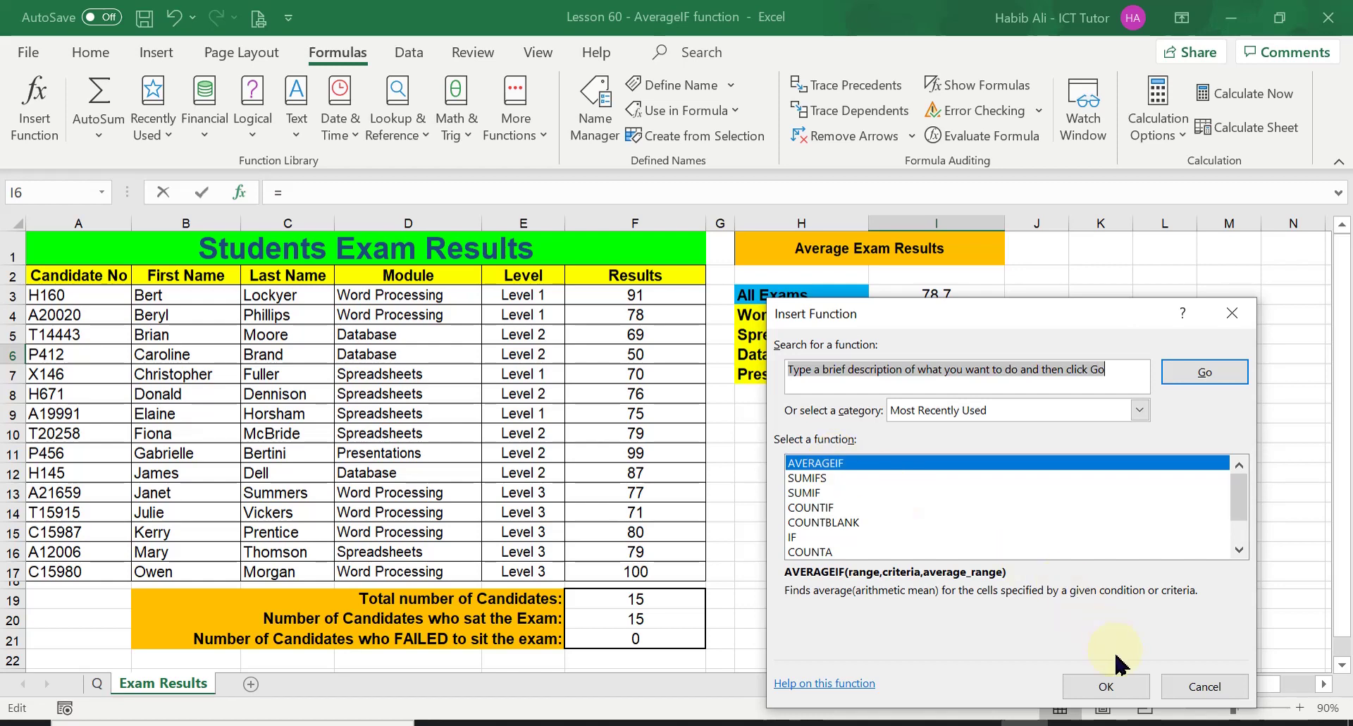
left_click(1120, 690)
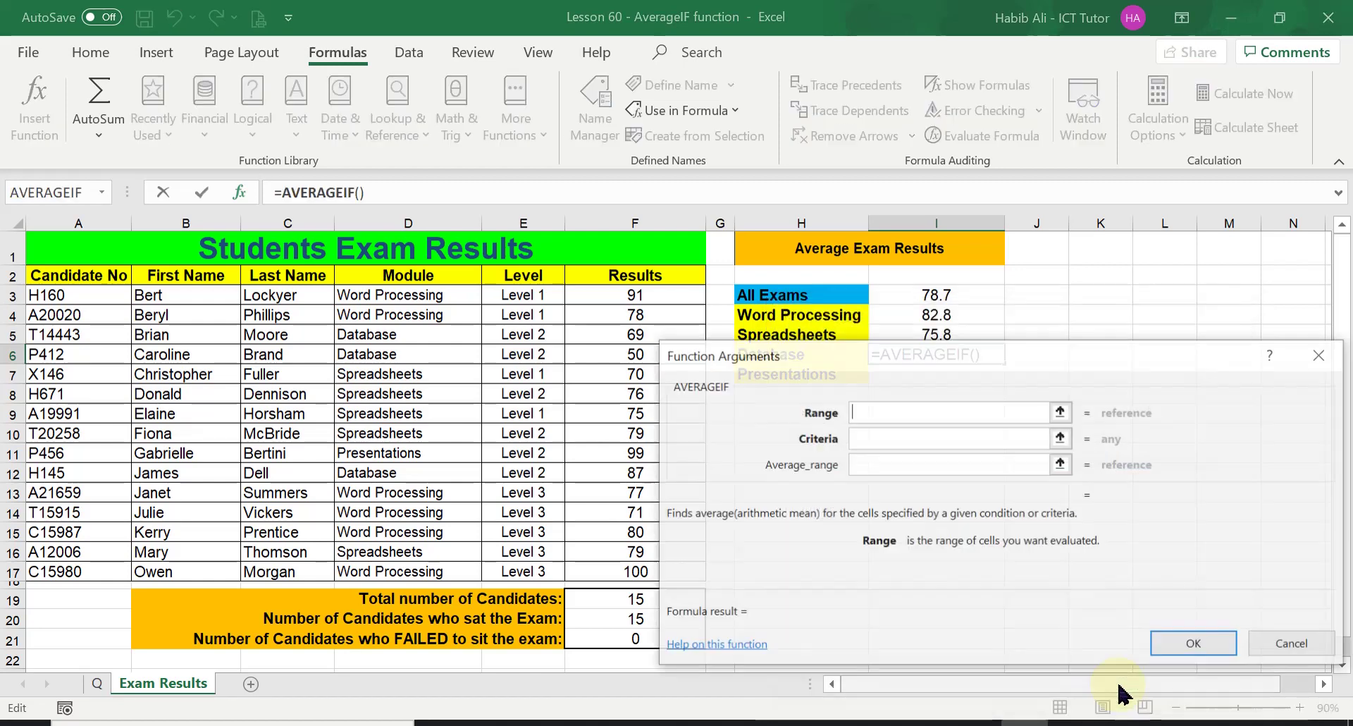
left_click_drag(1025, 356, 1009, 407)
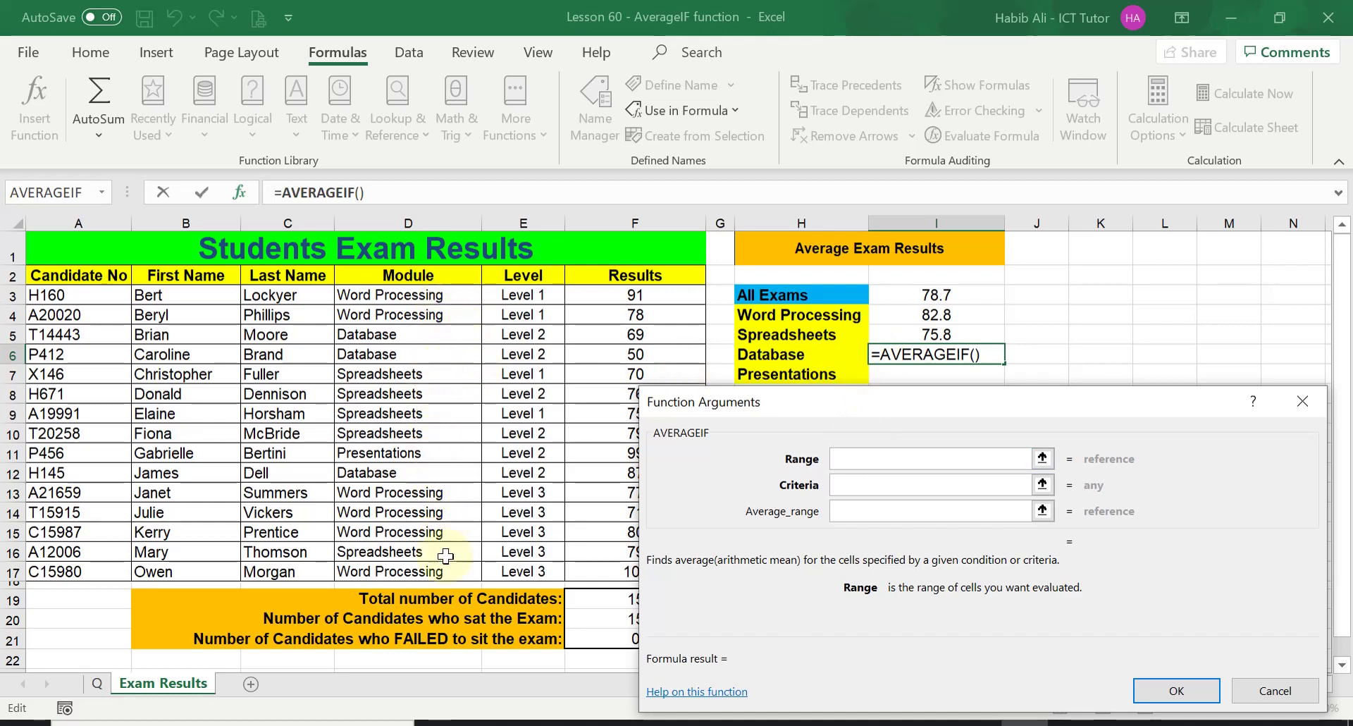
left_click_drag(424, 296, 438, 571)
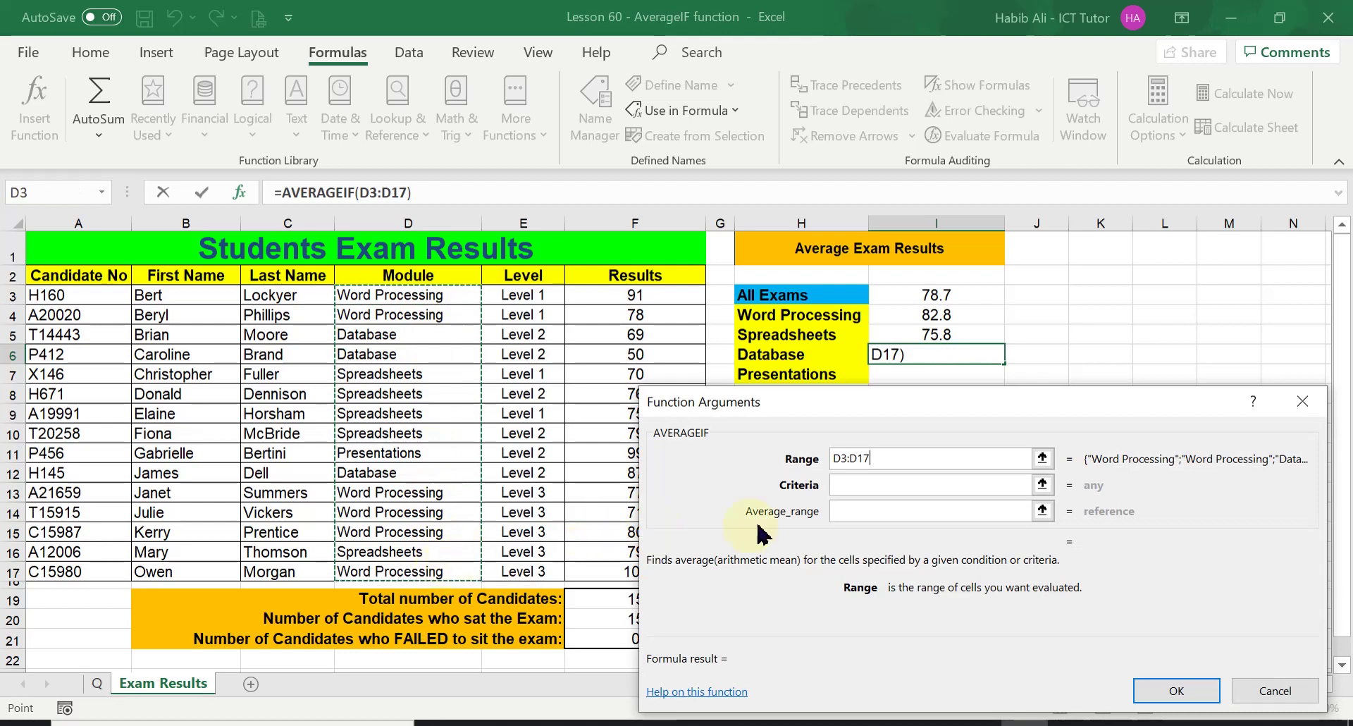
Step: Complete the I6 formula with the criteria "DATABASE" and the average range F3:F17
left_click(856, 486)
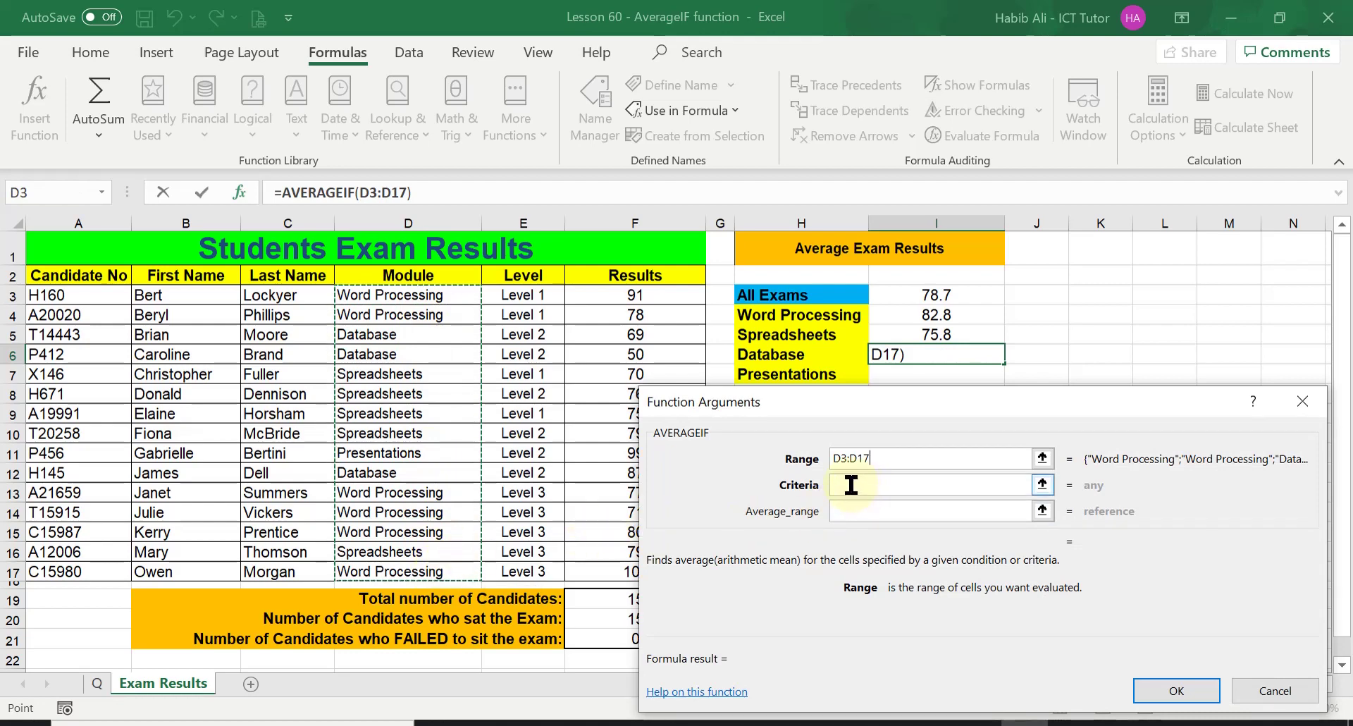
left_click(855, 488)
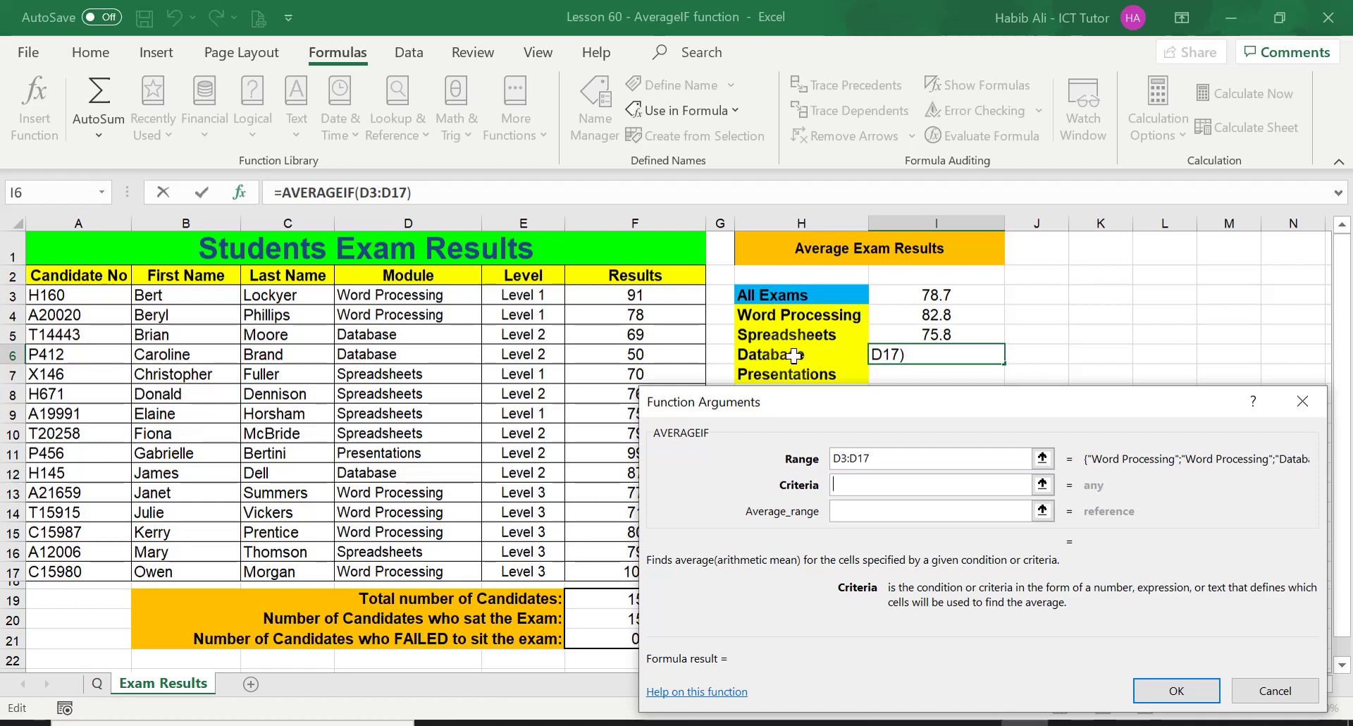
left_click(855, 484)
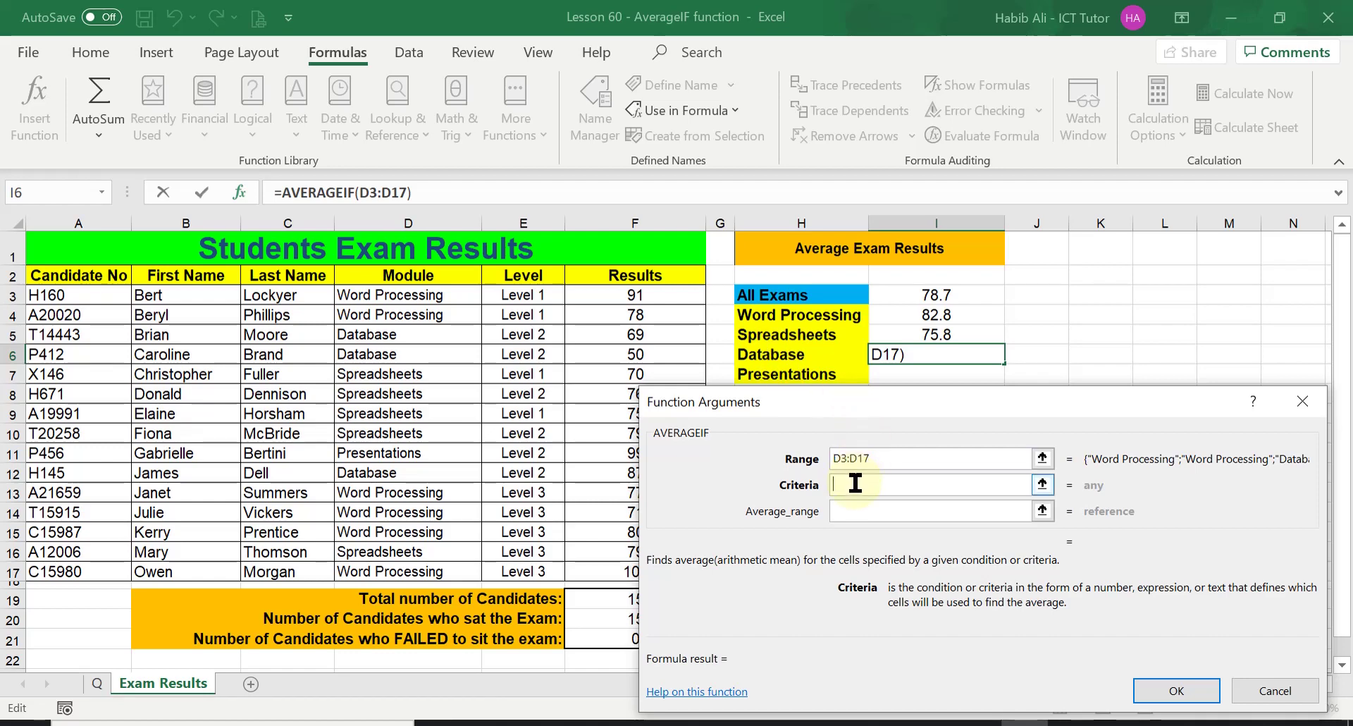
type("DATA")
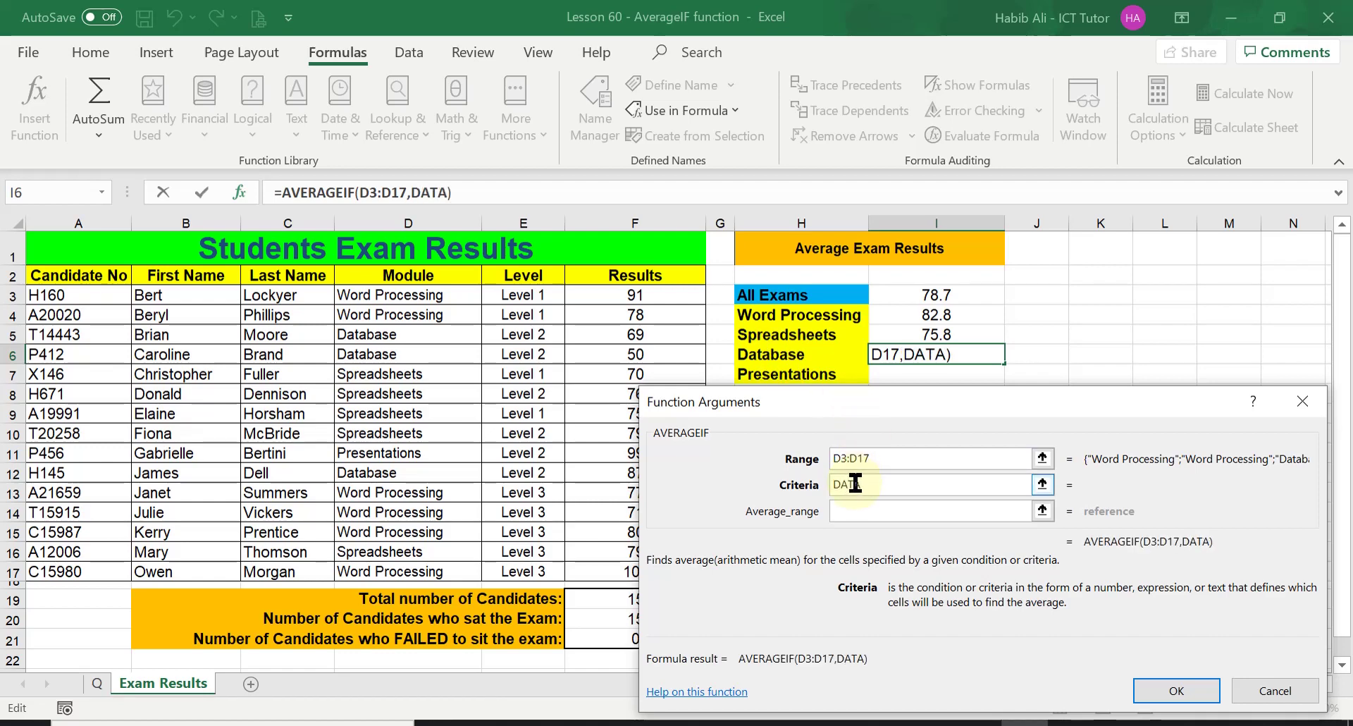
type("BASE")
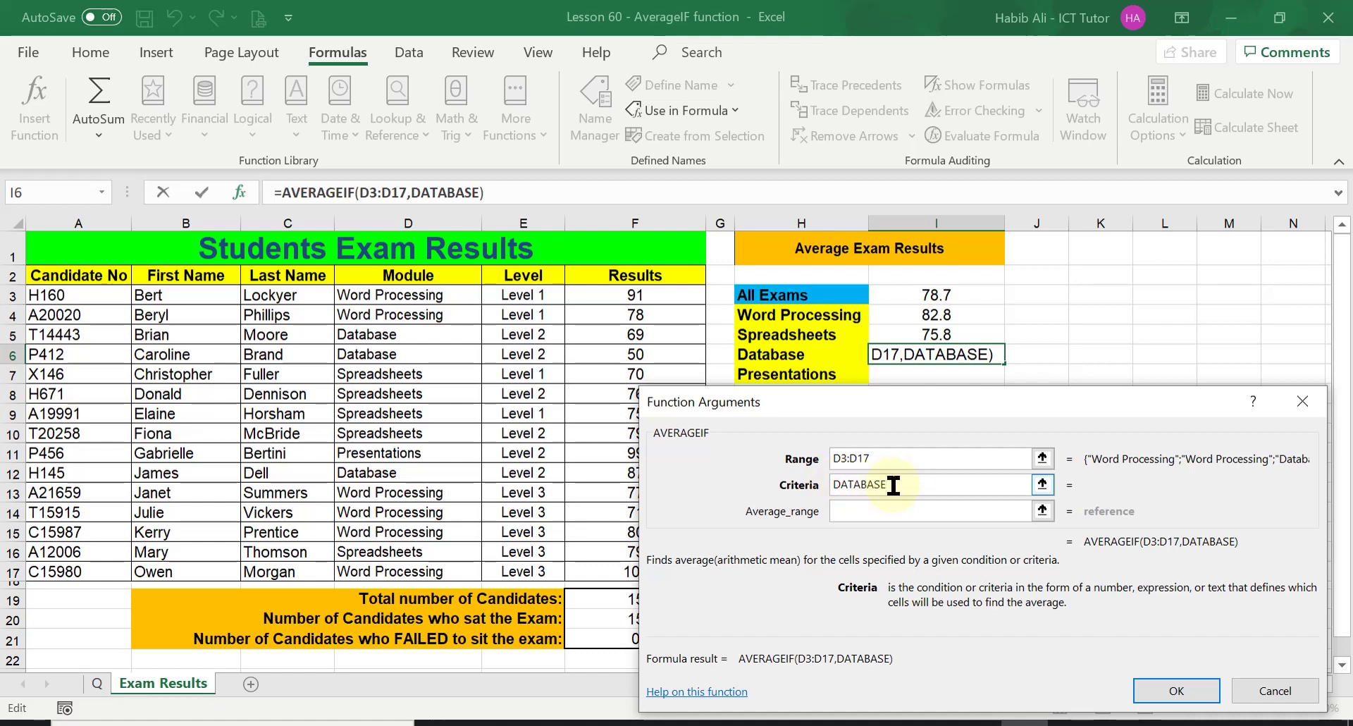
key("Tab")
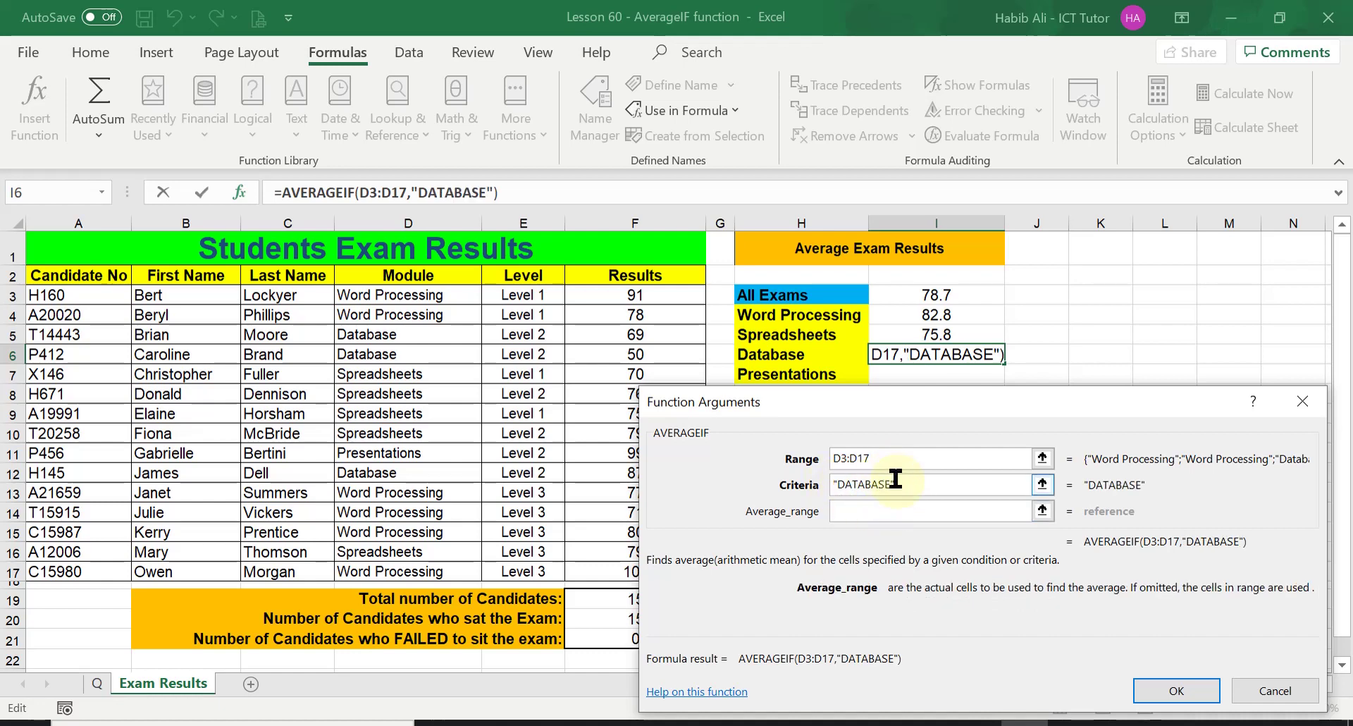
left_click(864, 512)
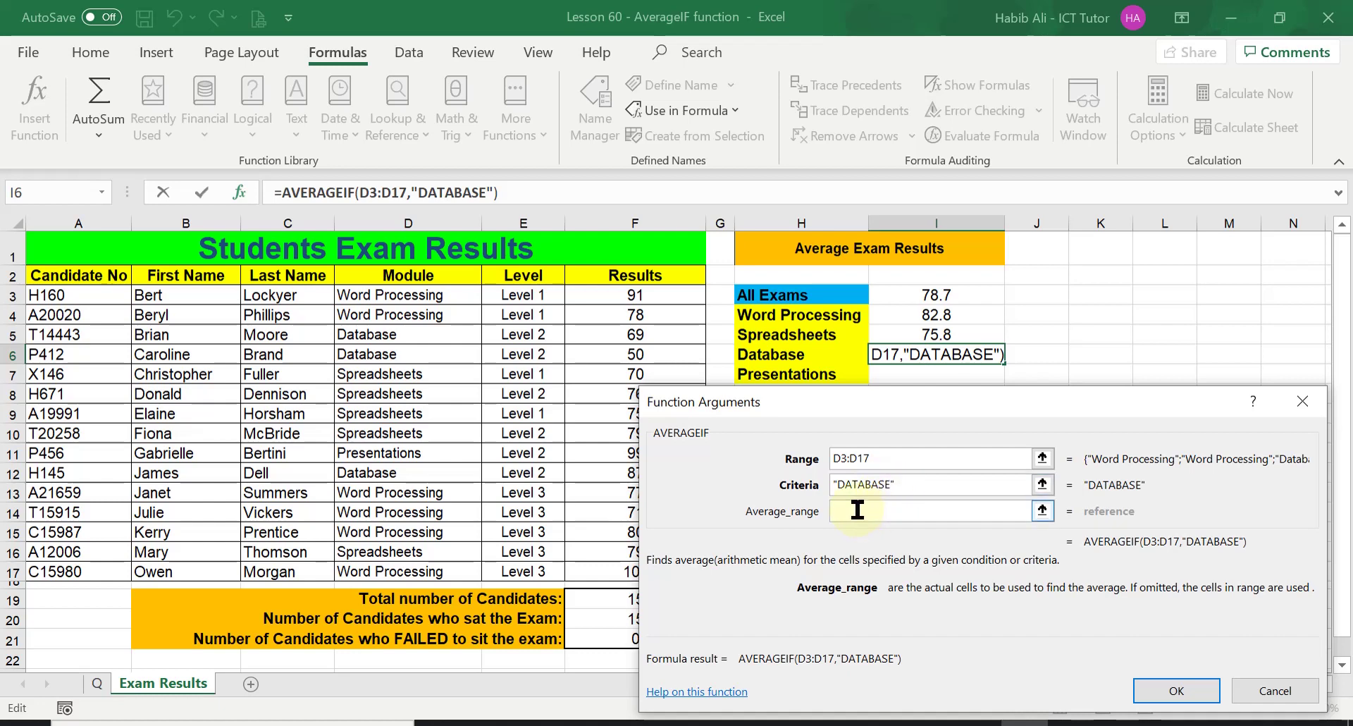
left_click_drag(855, 410, 931, 412)
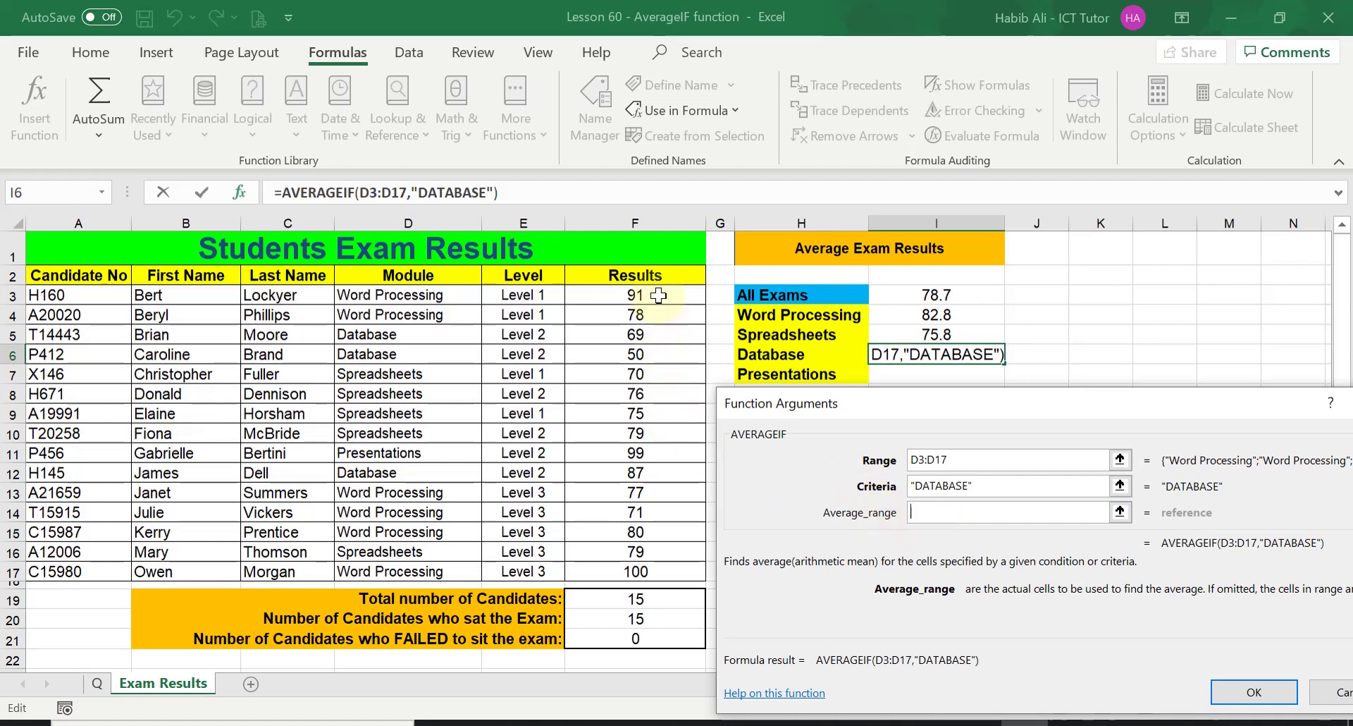
left_click_drag(658, 295, 675, 567)
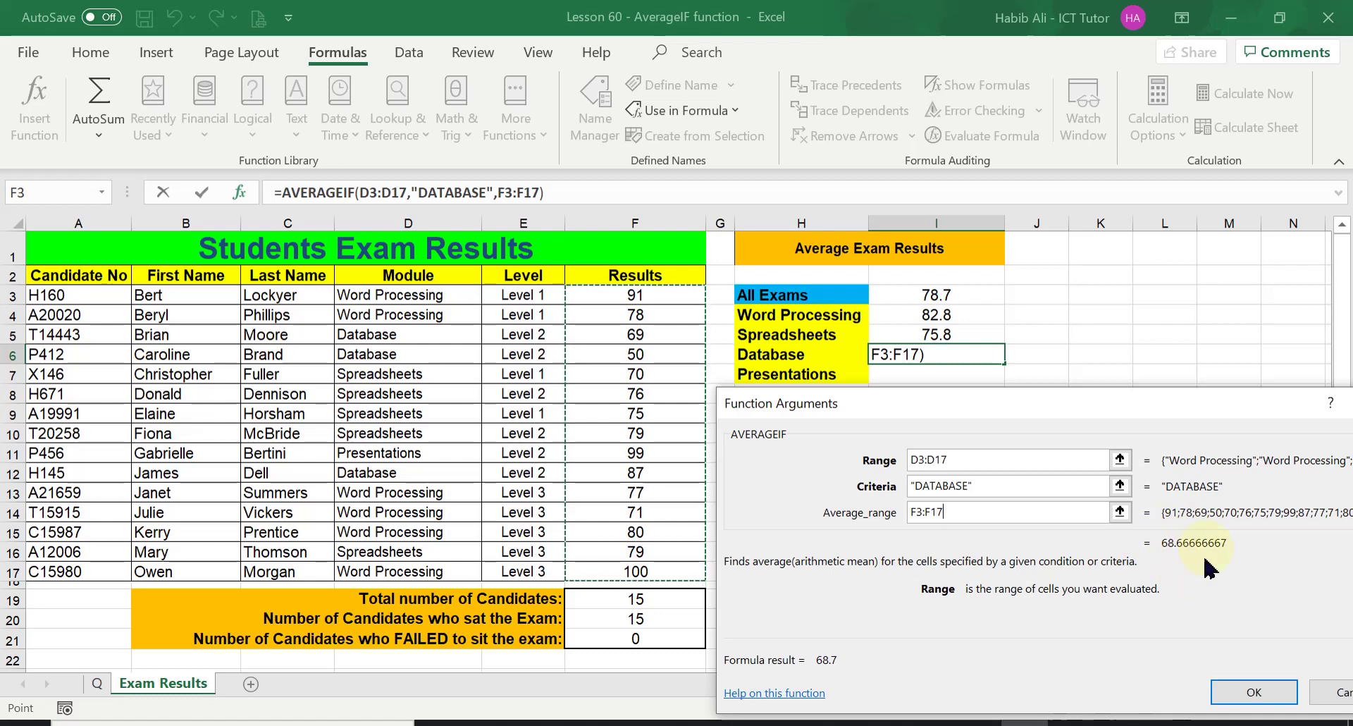
left_click(1254, 692)
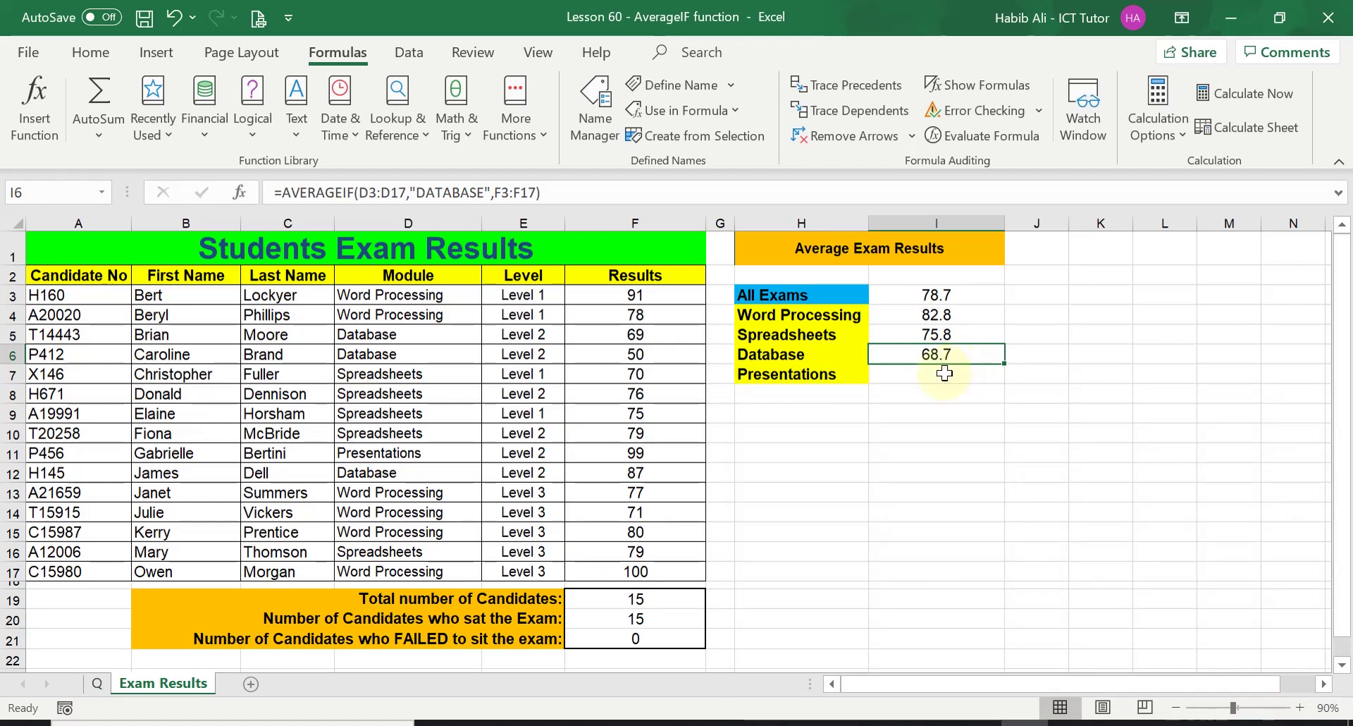
Step: Start an AVERAGEIF formula in cell I7 for Presentations, using module cells D3:D17 as the range
left_click(944, 374)
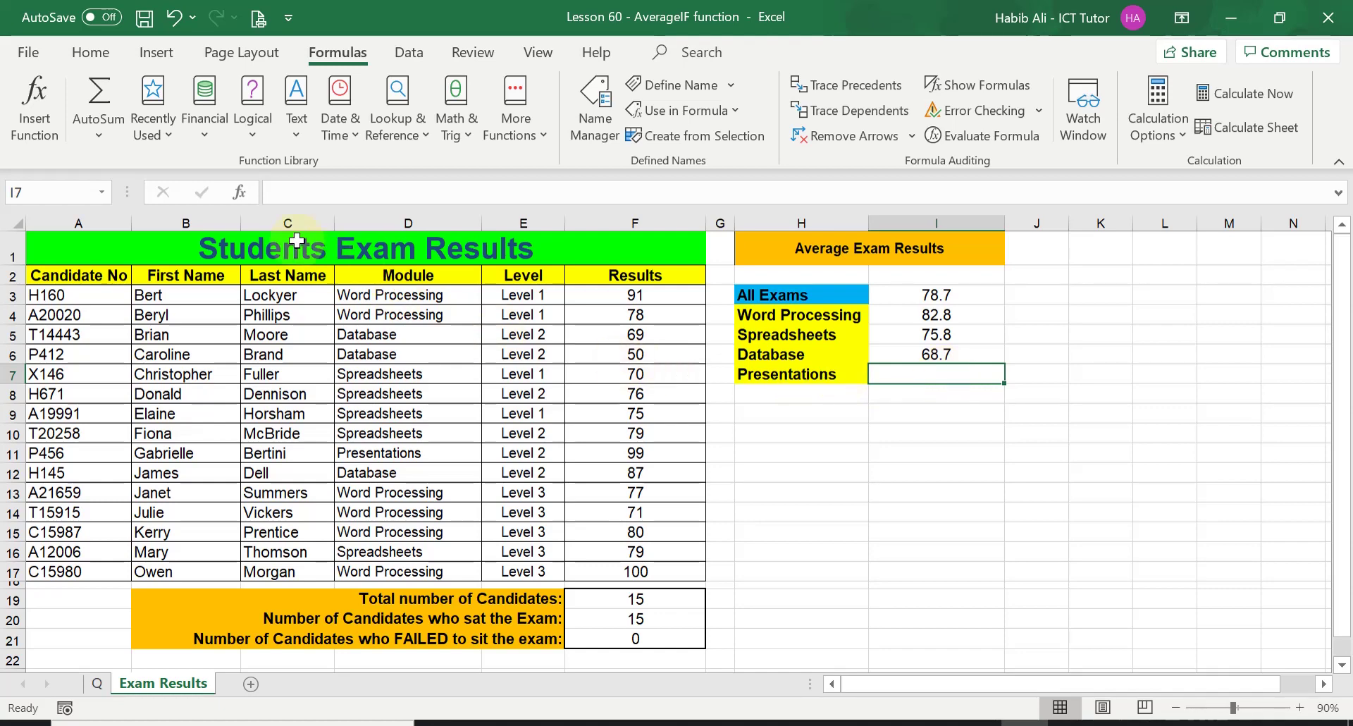
left_click(239, 193)
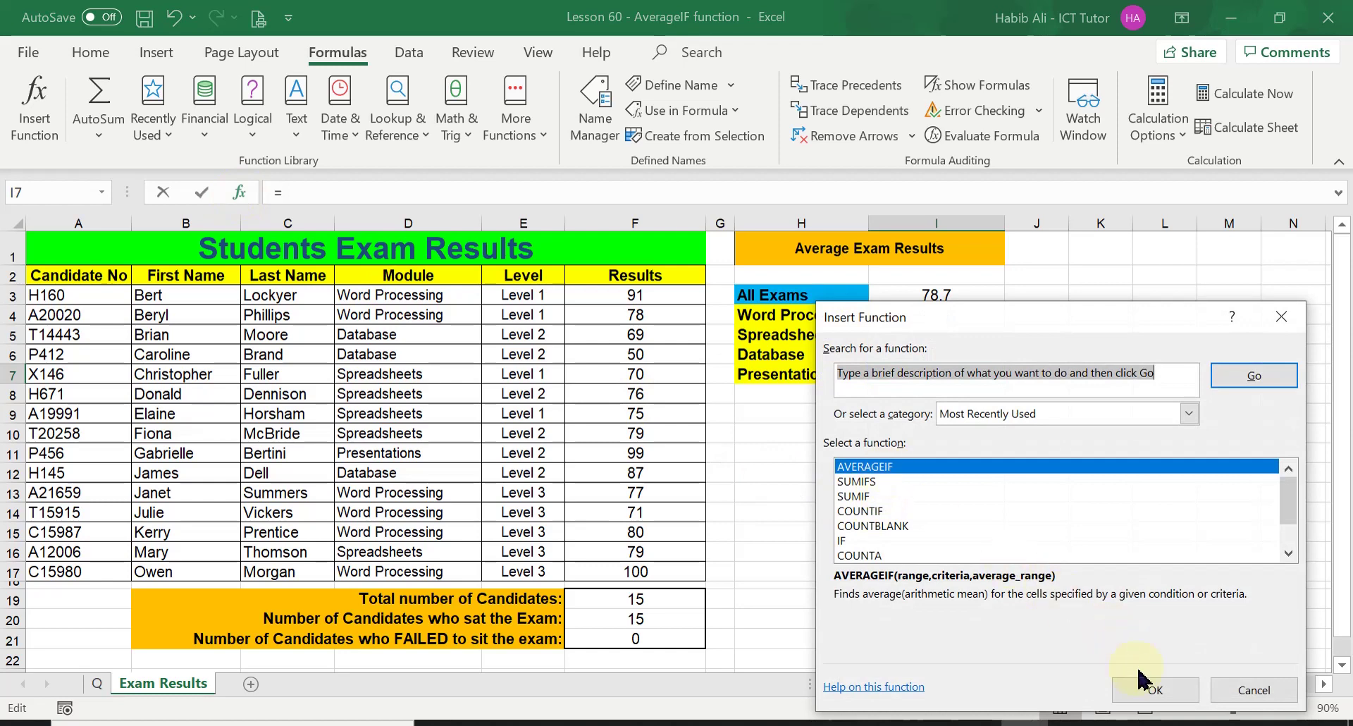
left_click(1152, 690)
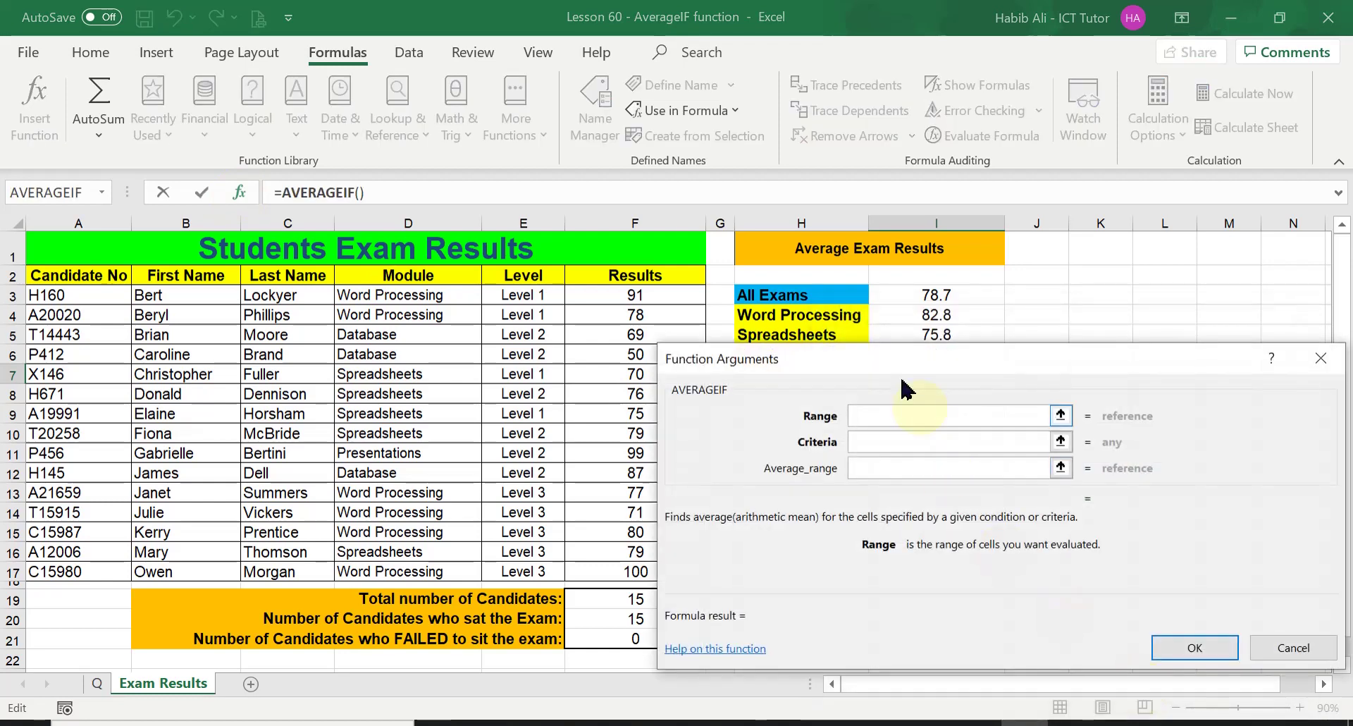
left_click_drag(902, 356, 962, 417)
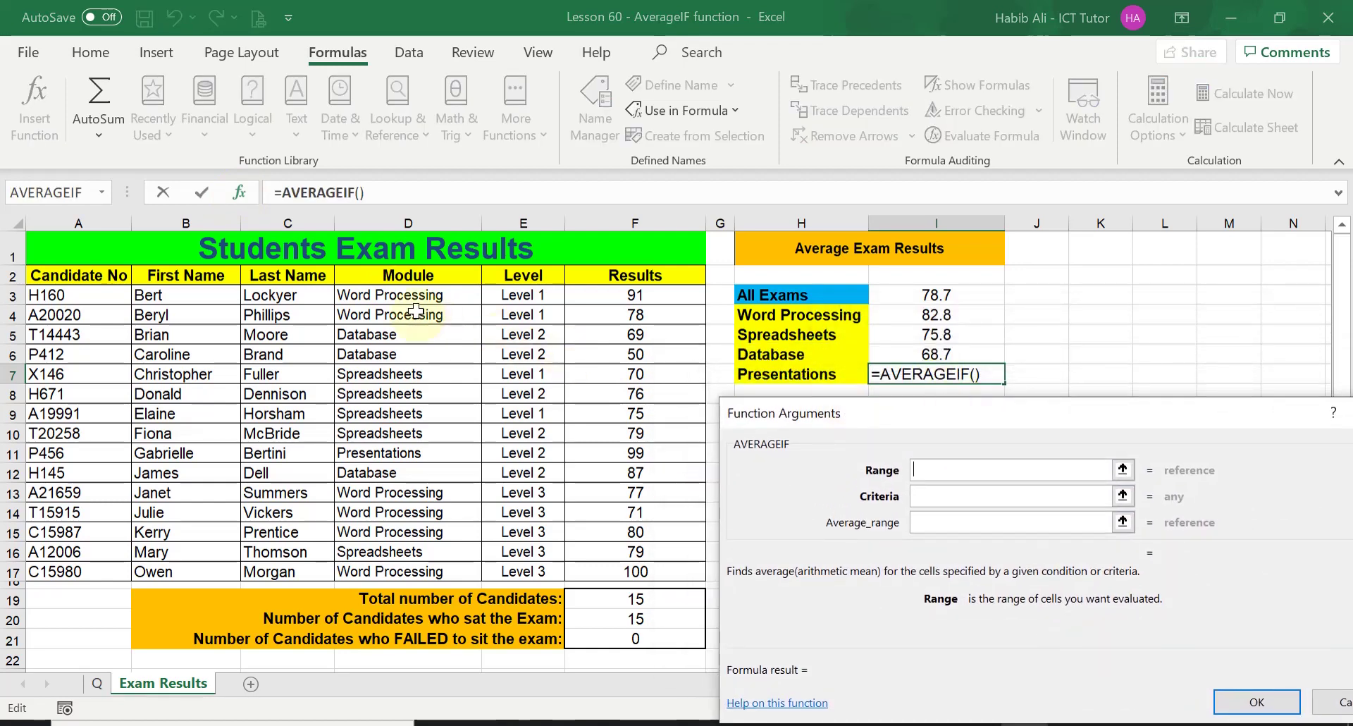
left_click_drag(417, 295, 449, 566)
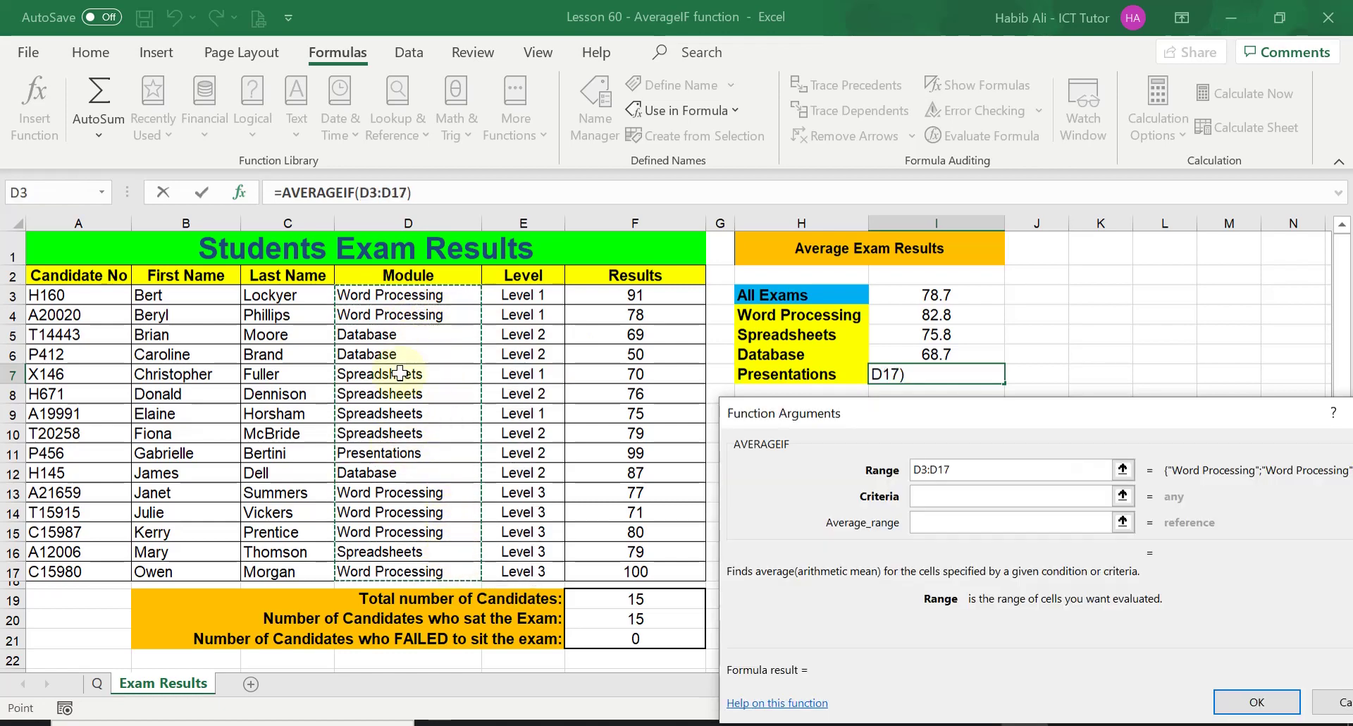
Step: Complete the I7 formula with the criteria "PRESENTATIONS" and the average range F3:F17
left_click(946, 497)
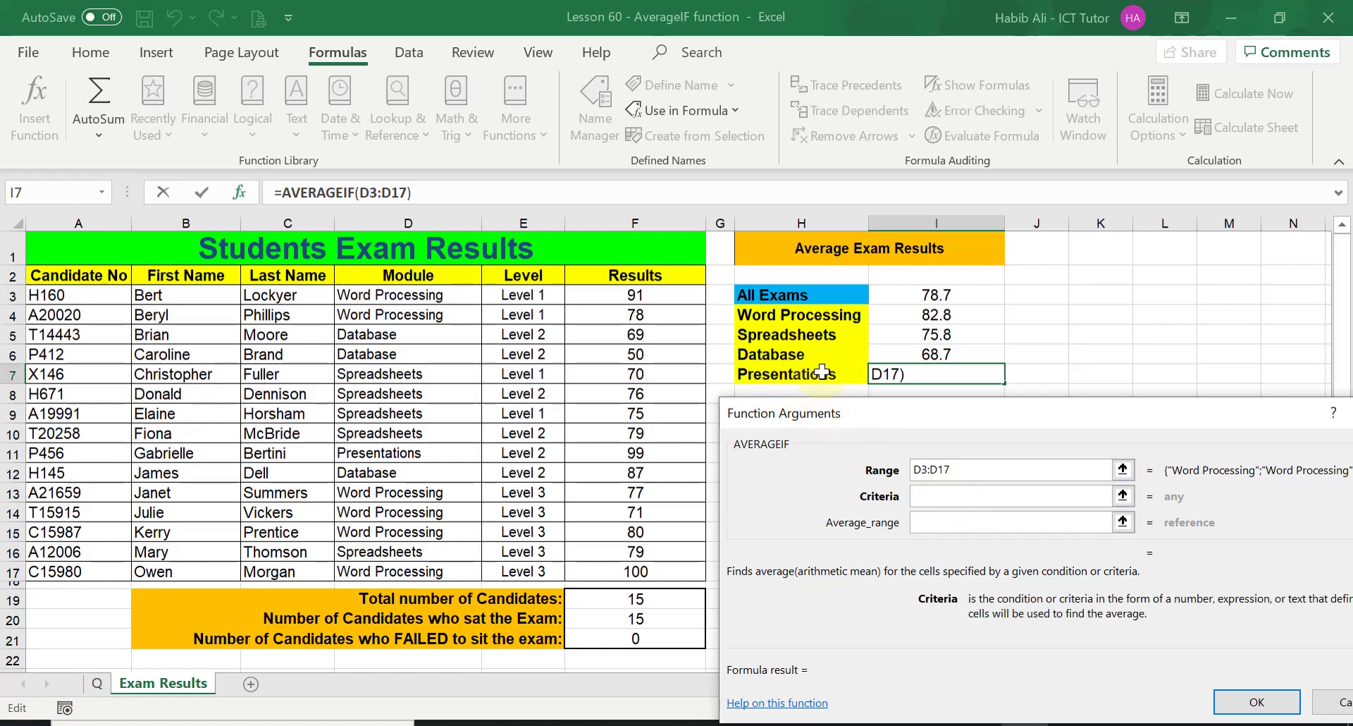
type("PRE")
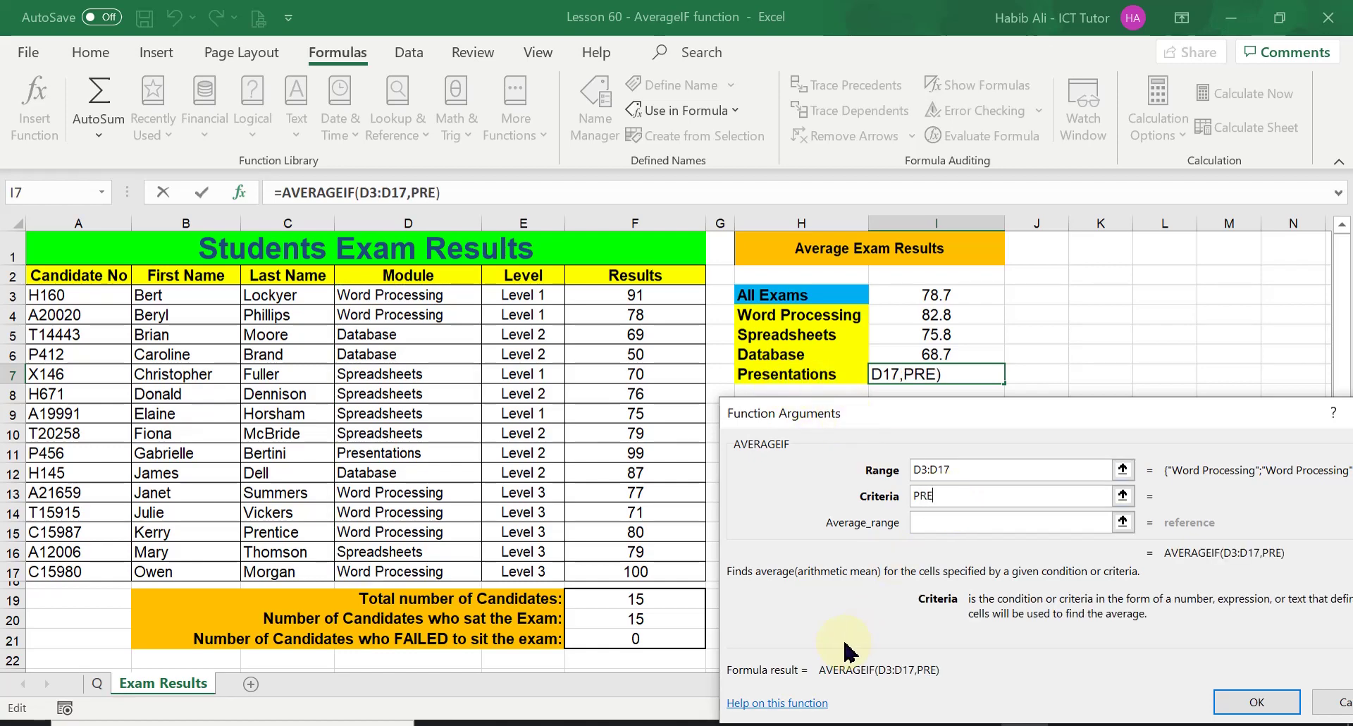
type("SENTATIO")
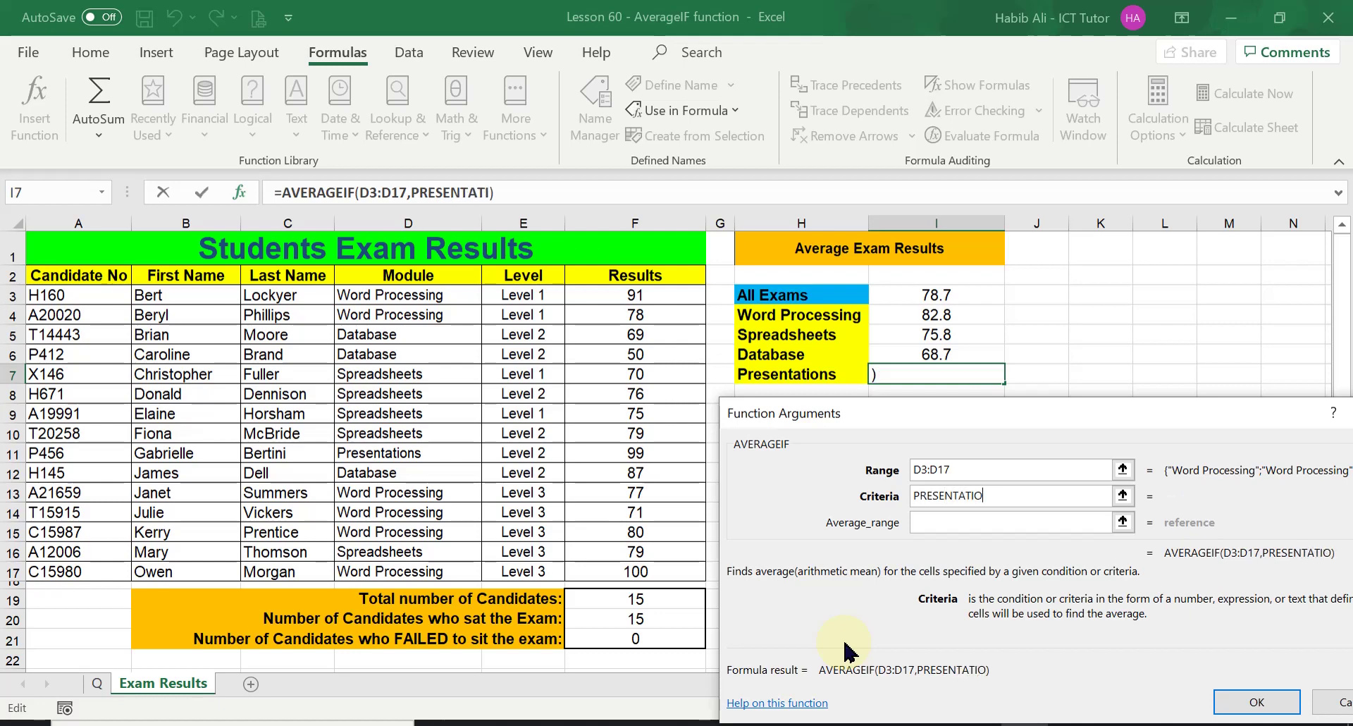
type("NS")
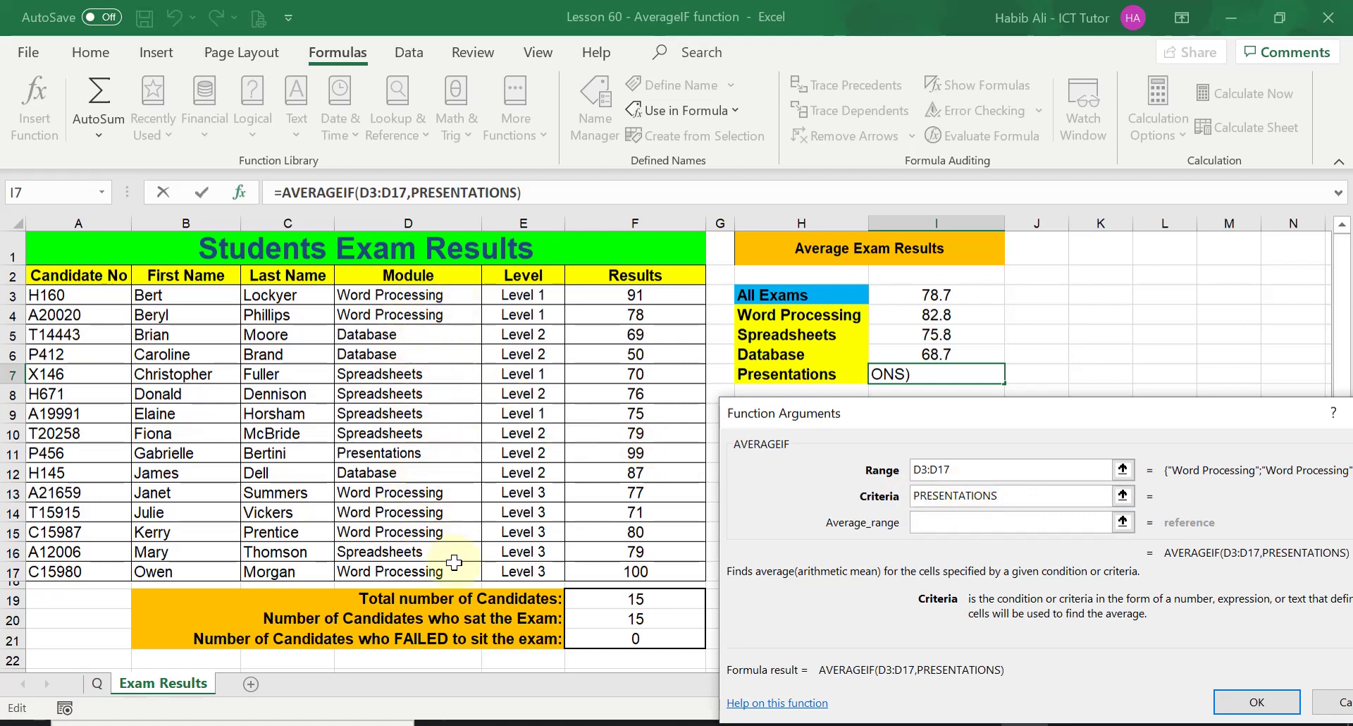
left_click(996, 521)
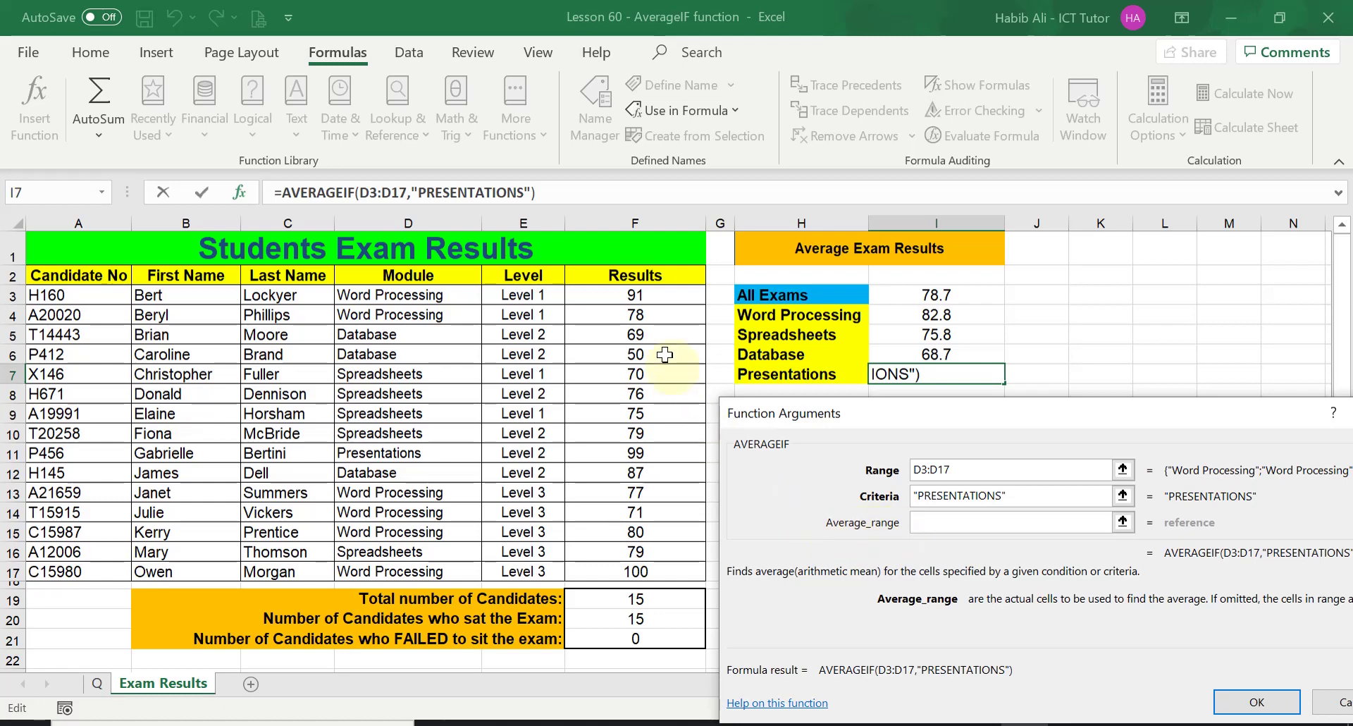
left_click_drag(652, 294, 667, 569)
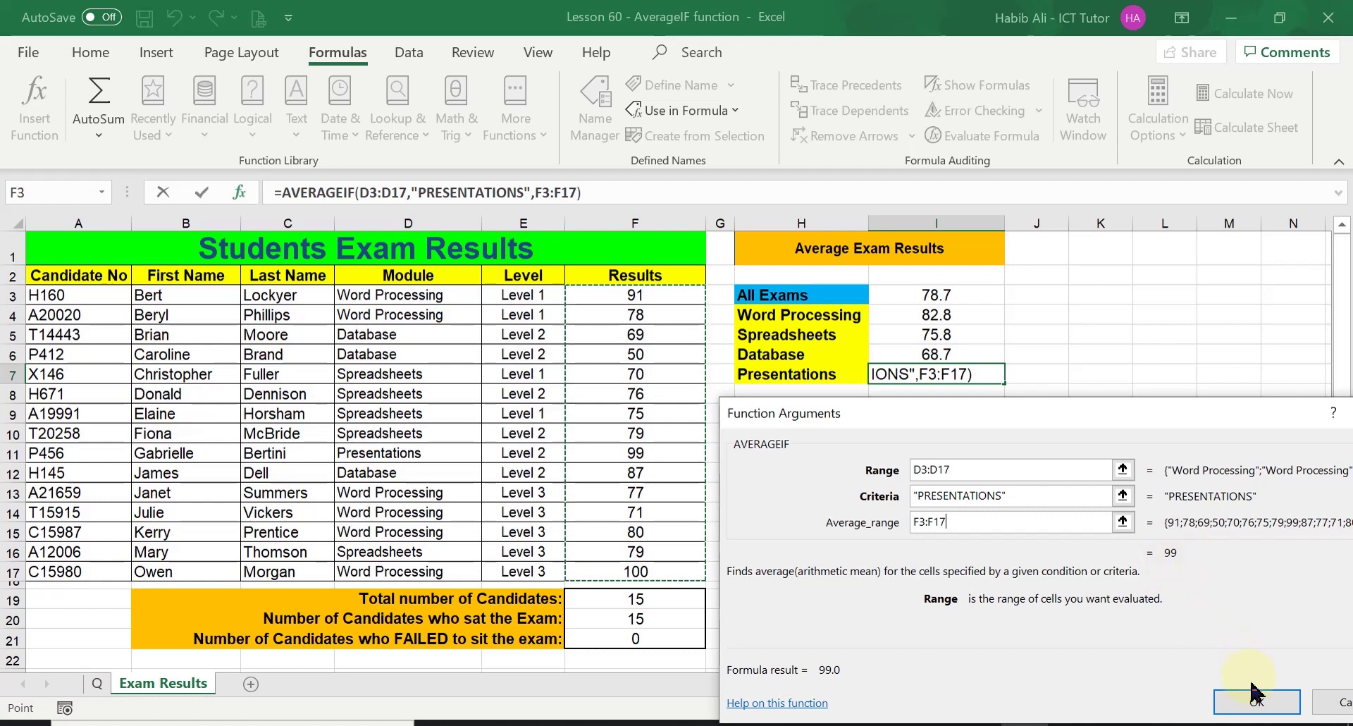
left_click(1256, 705)
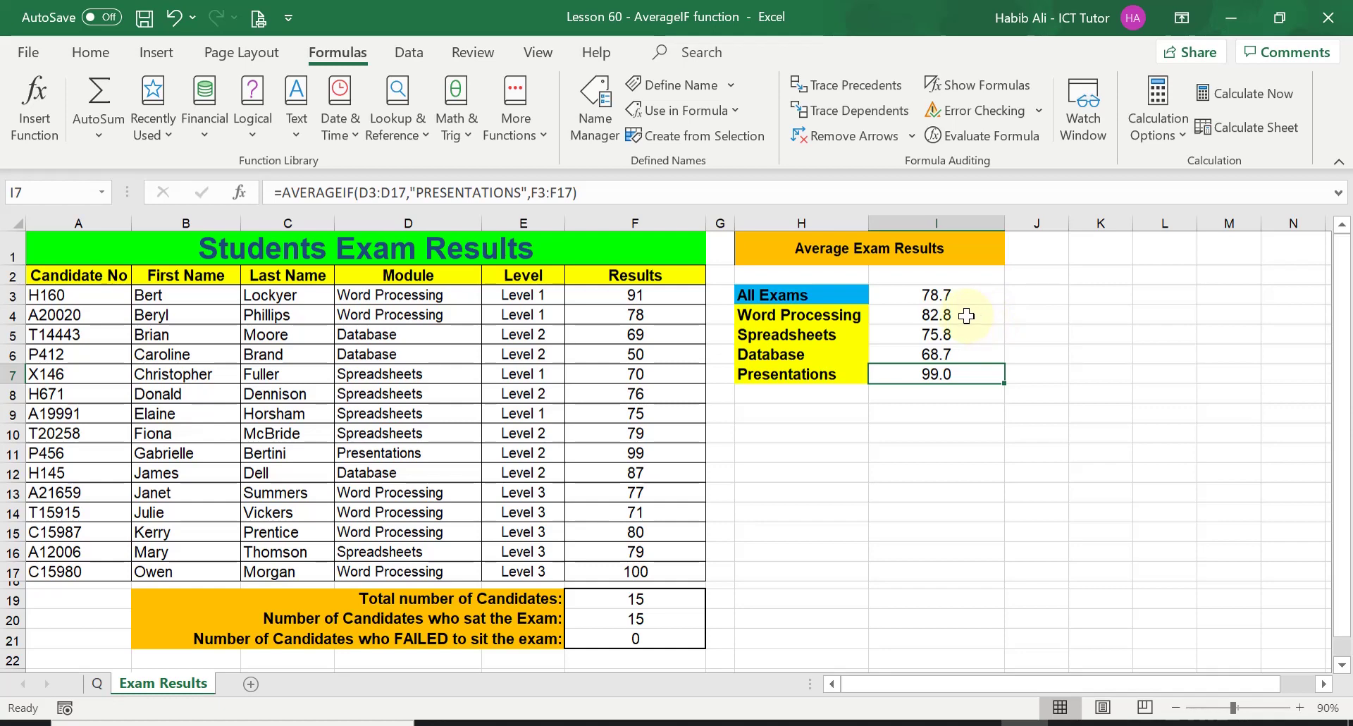
Step: Clear the four module averages in cells I4:I7
left_click_drag(966, 316, 975, 376)
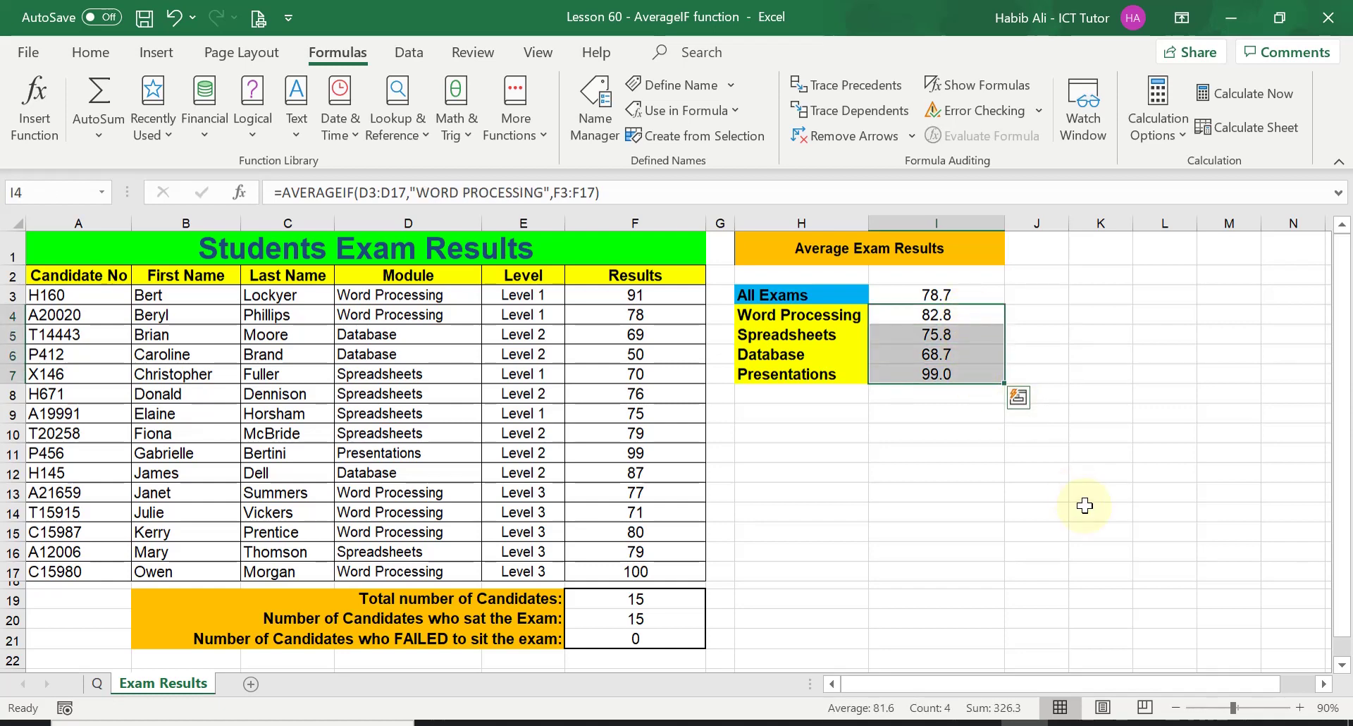
key("Delete")
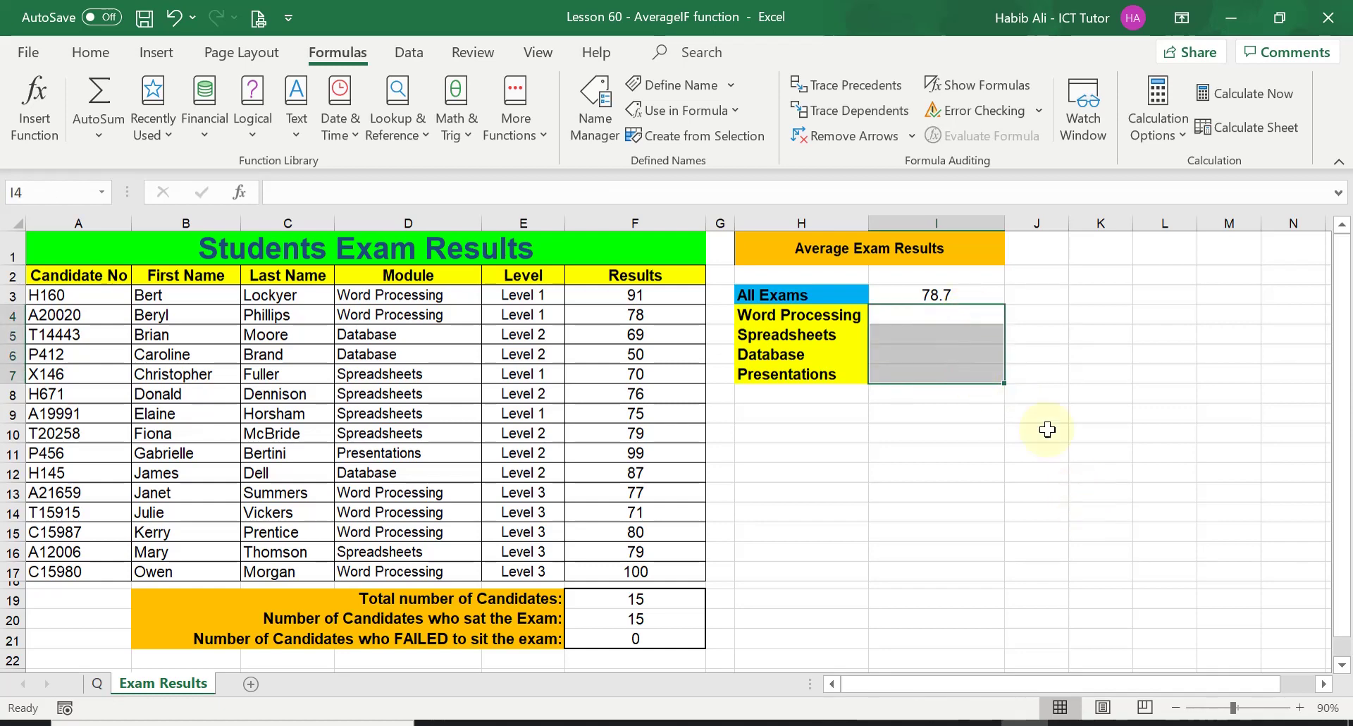
Step: Start a new AVERAGEIF formula in the emptied cell I4, with module cells D3:D17 as the range
left_click(956, 315)
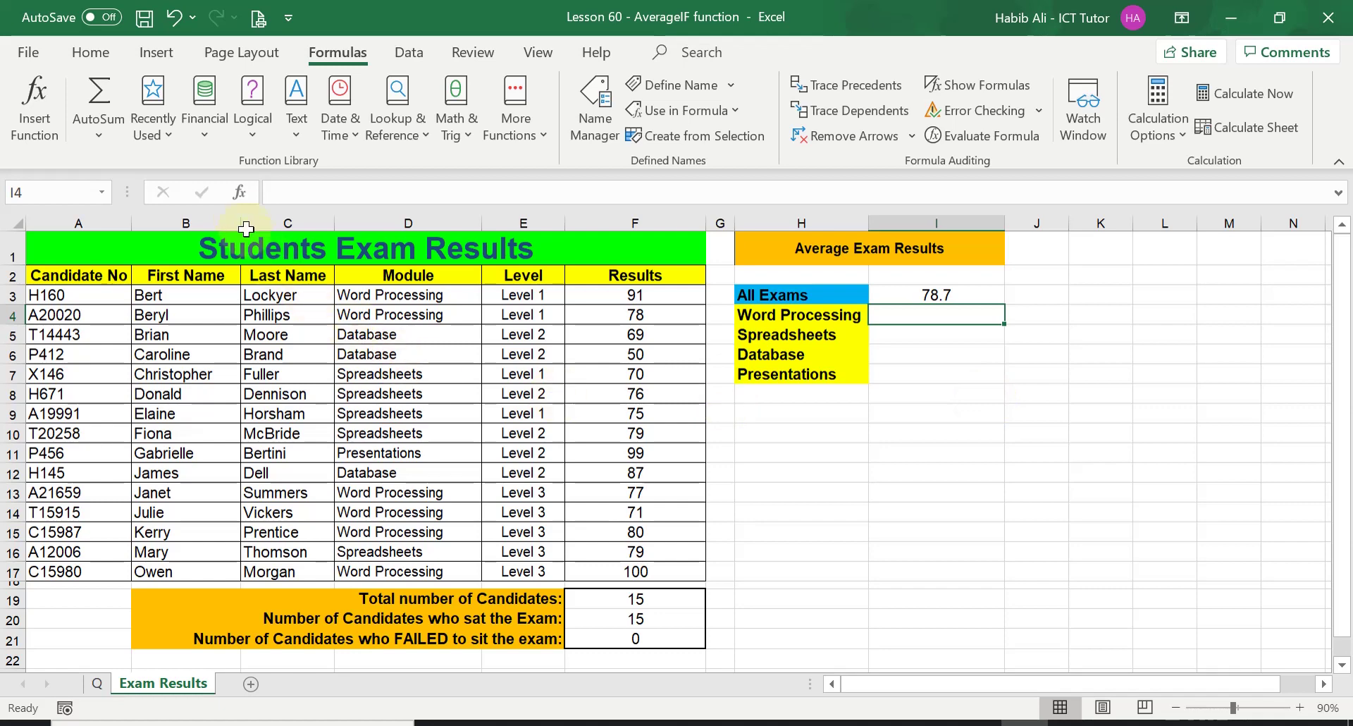
left_click(239, 192)
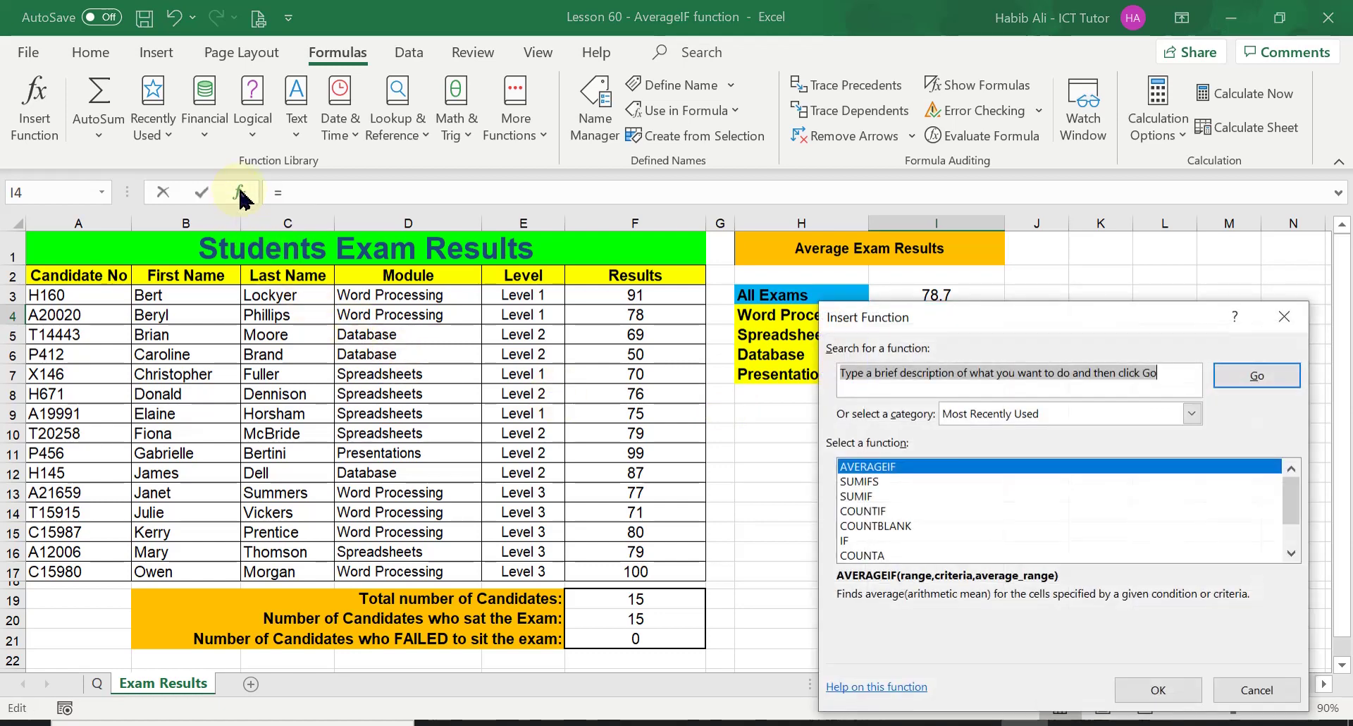
mouse_move(1066, 320)
left_mouse_down()
mouse_move(984, 417)
mouse_move(1061, 340)
left_mouse_up()
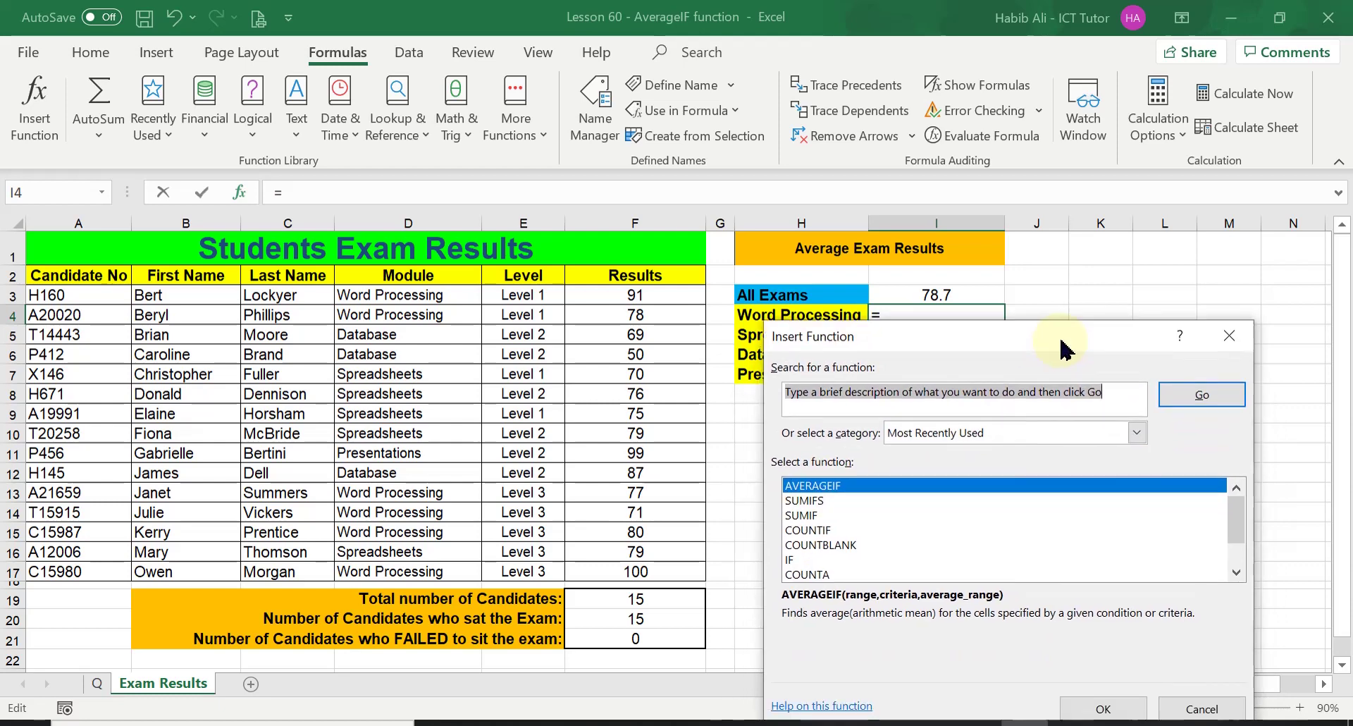
left_click(1103, 709)
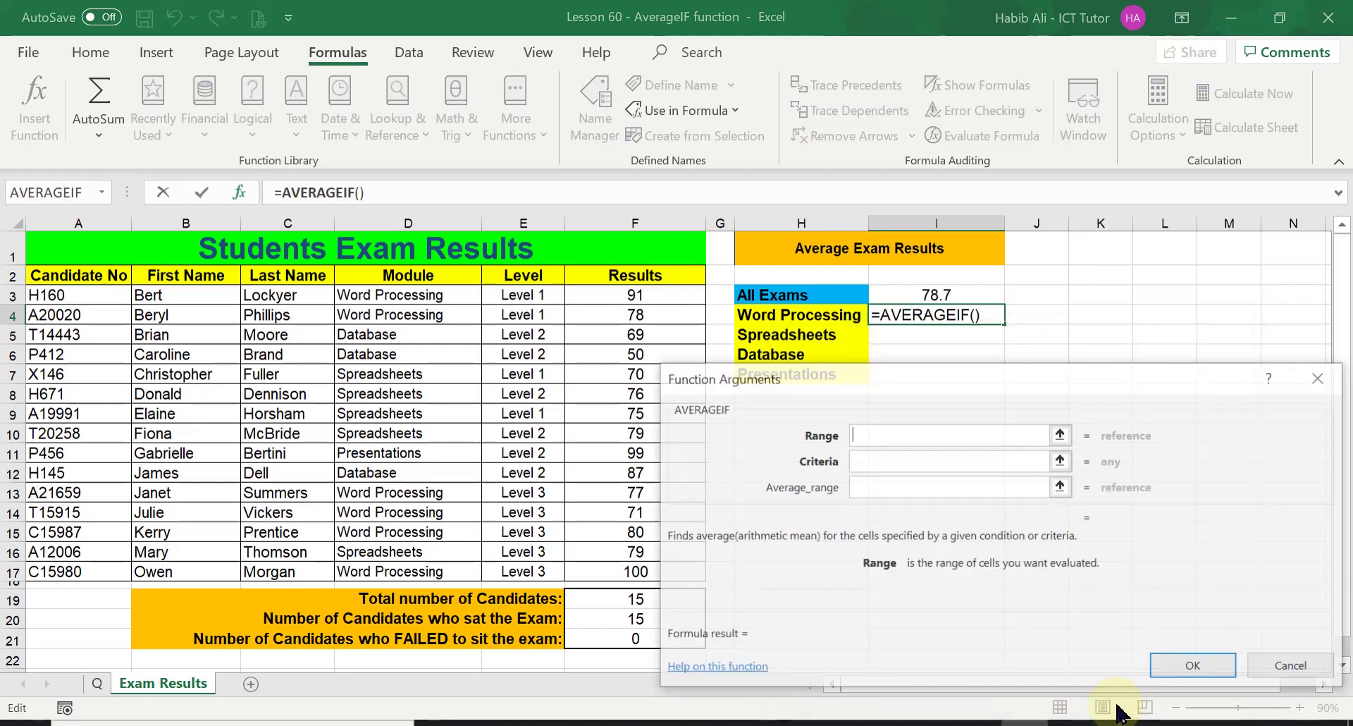
left_click_drag(1020, 382, 1077, 420)
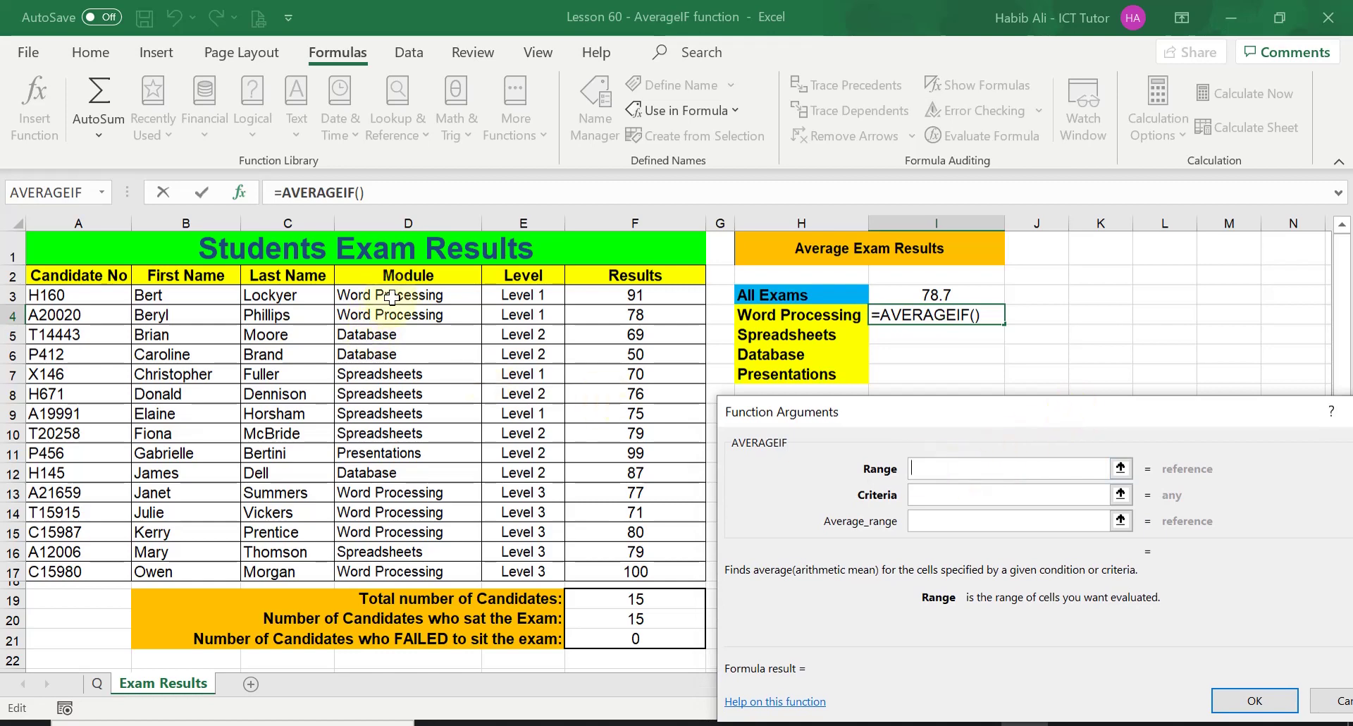
left_click_drag(387, 296, 421, 565)
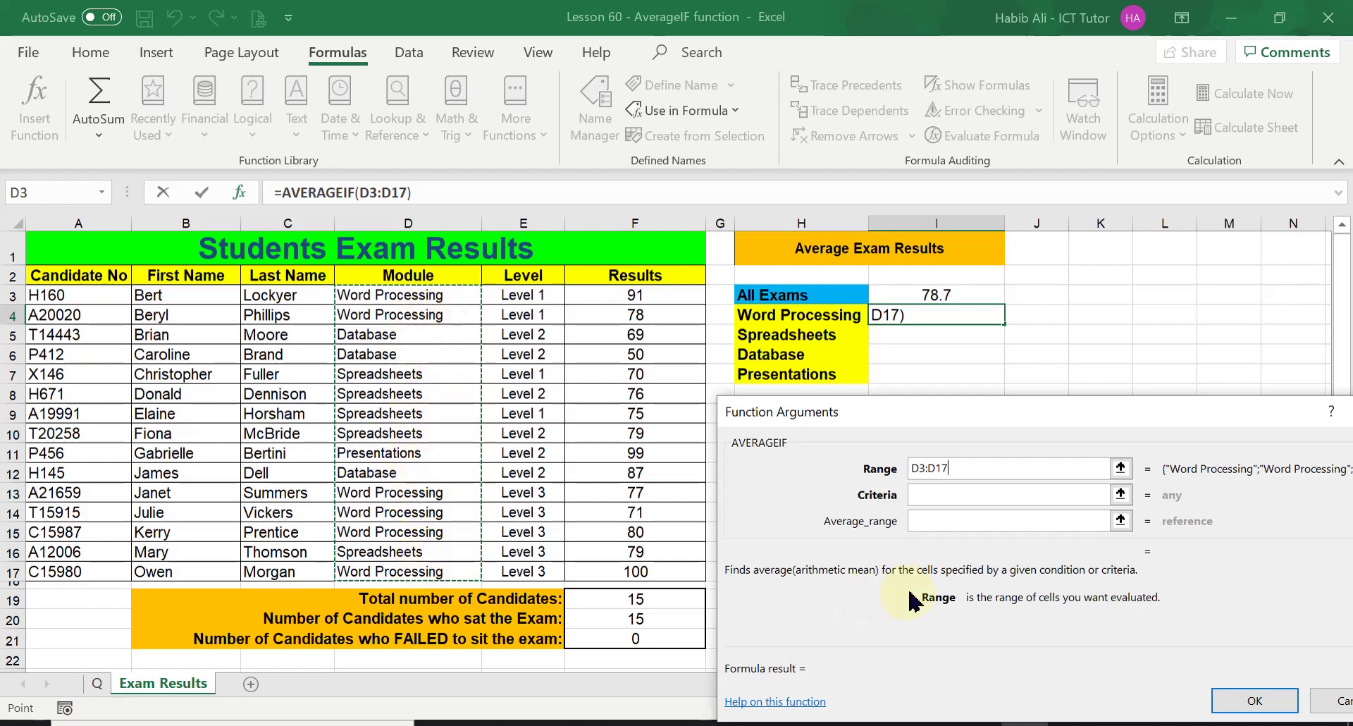
Step: Set the I4 formula's criteria to cell H4 and its average range to the results cells F3:F17
left_click(937, 501)
left_click(922, 496)
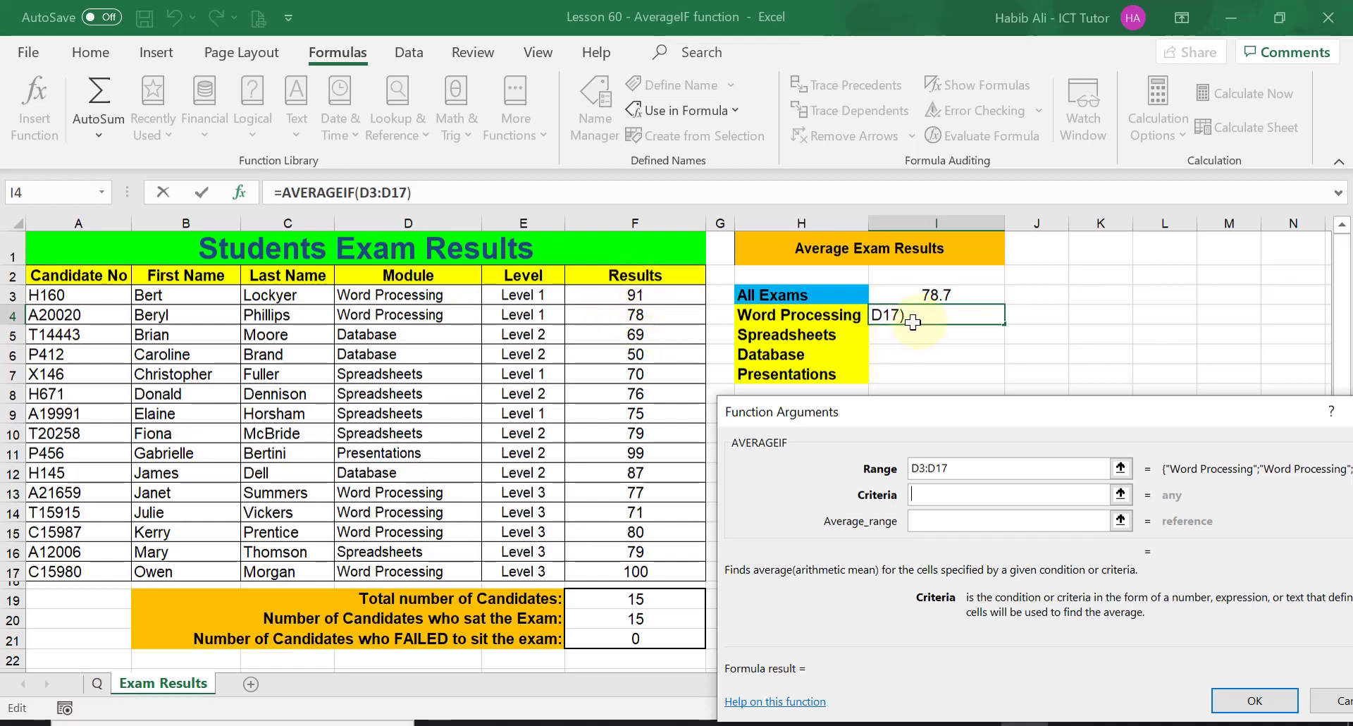
left_click(818, 317)
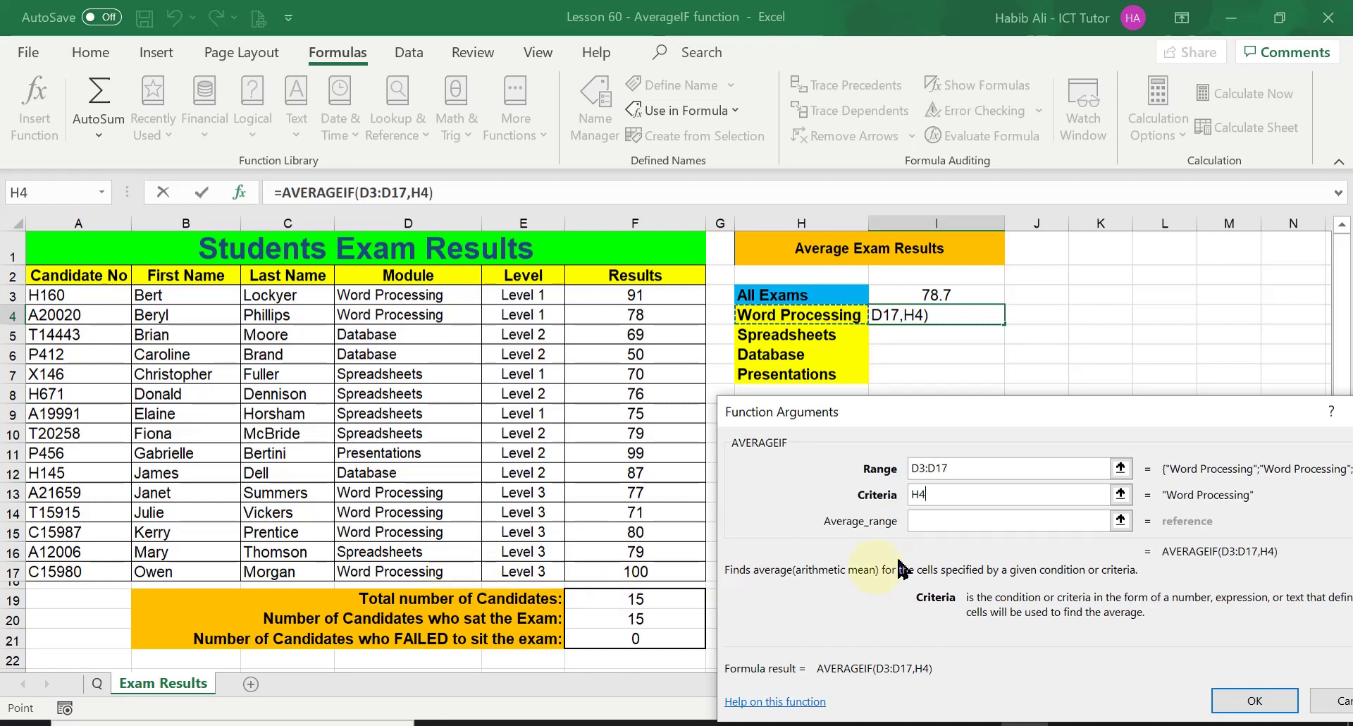
left_click(935, 522)
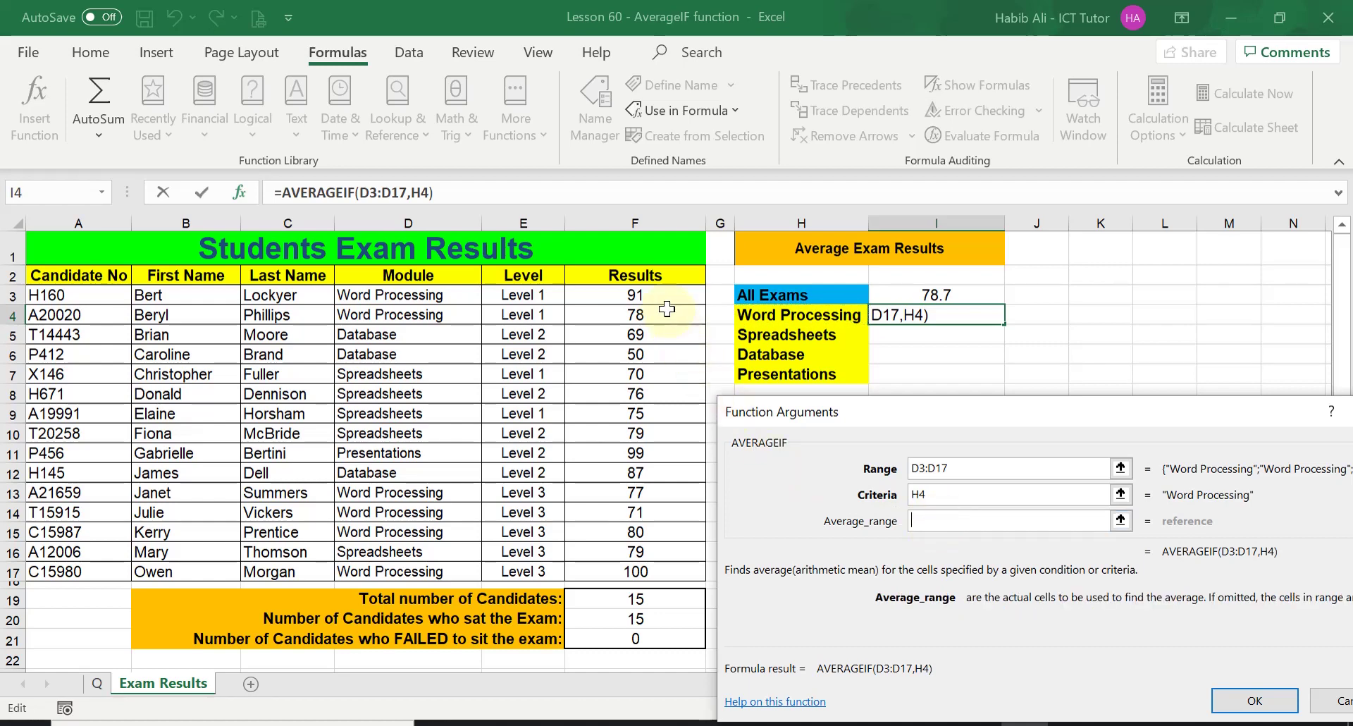
left_click_drag(648, 295, 667, 570)
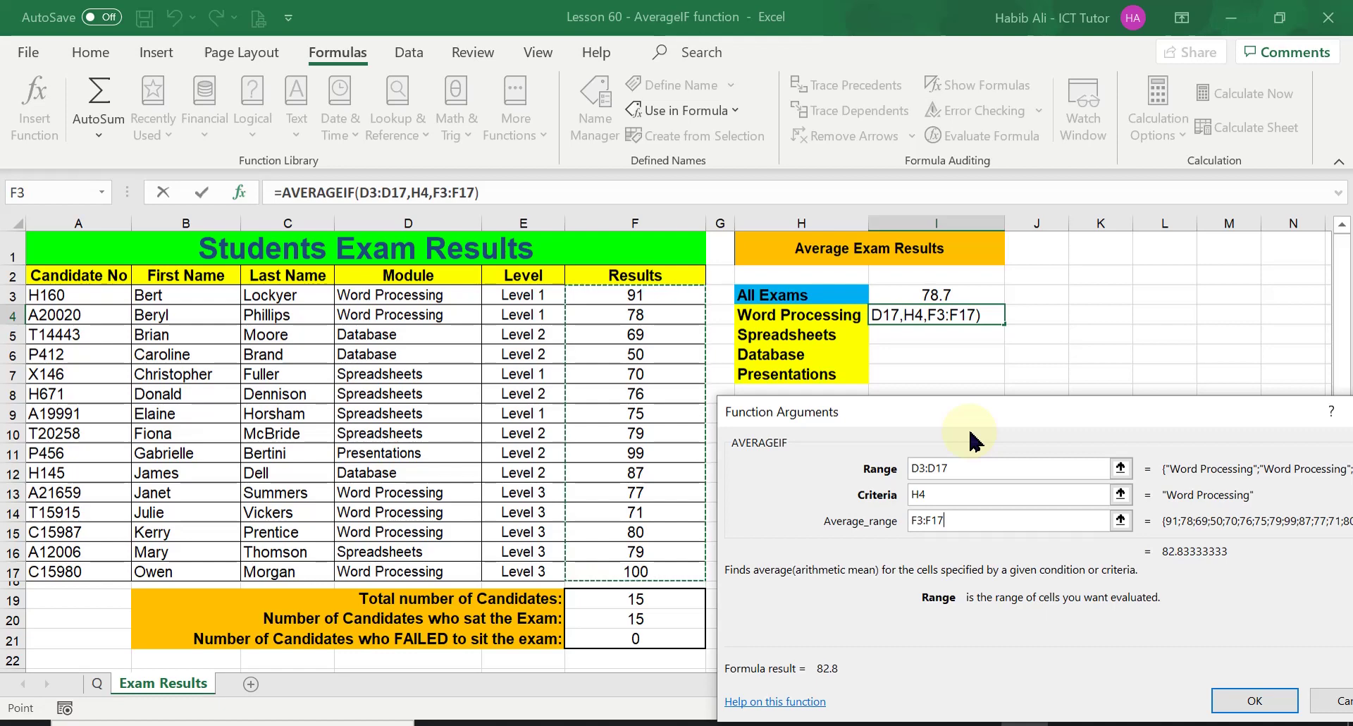
Step: Clear the average range of the I4 formula and select the results cells F3:F17 again
left_click(1015, 521)
key("BackSpace")
key("BackSpace")
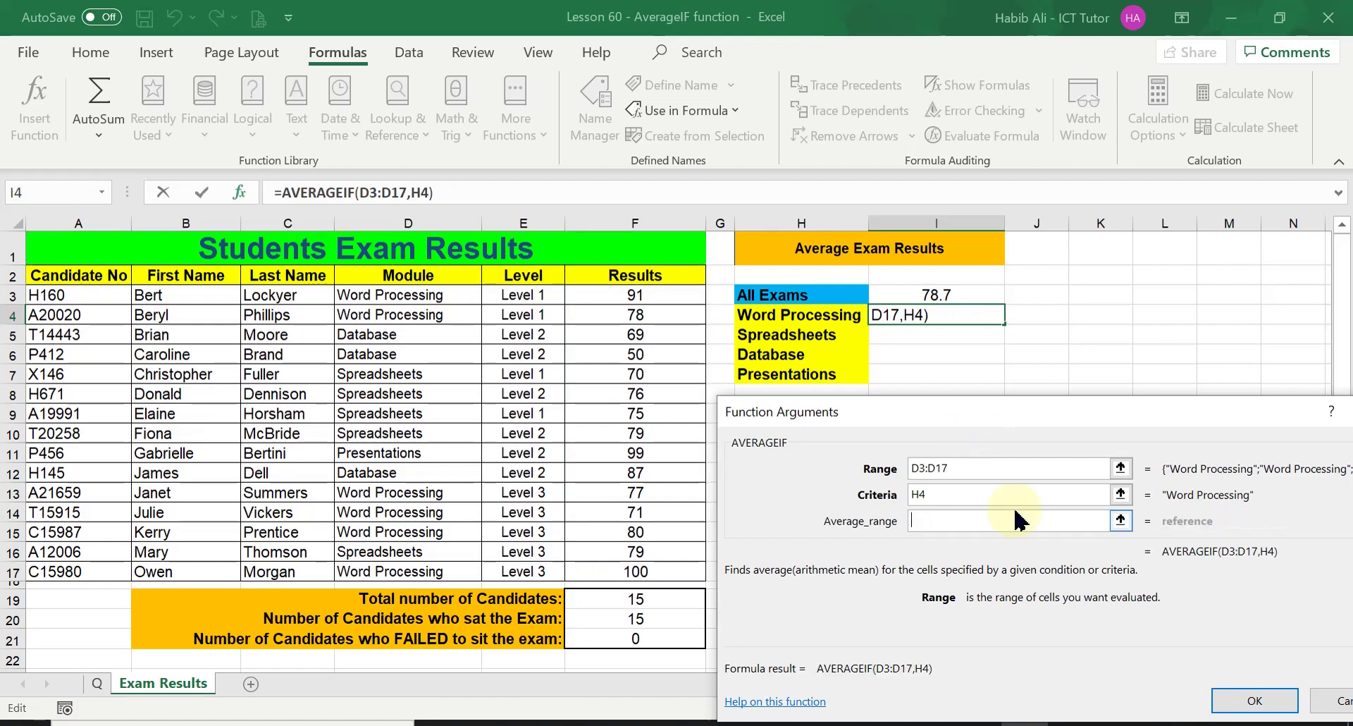
left_click_drag(653, 299, 689, 560)
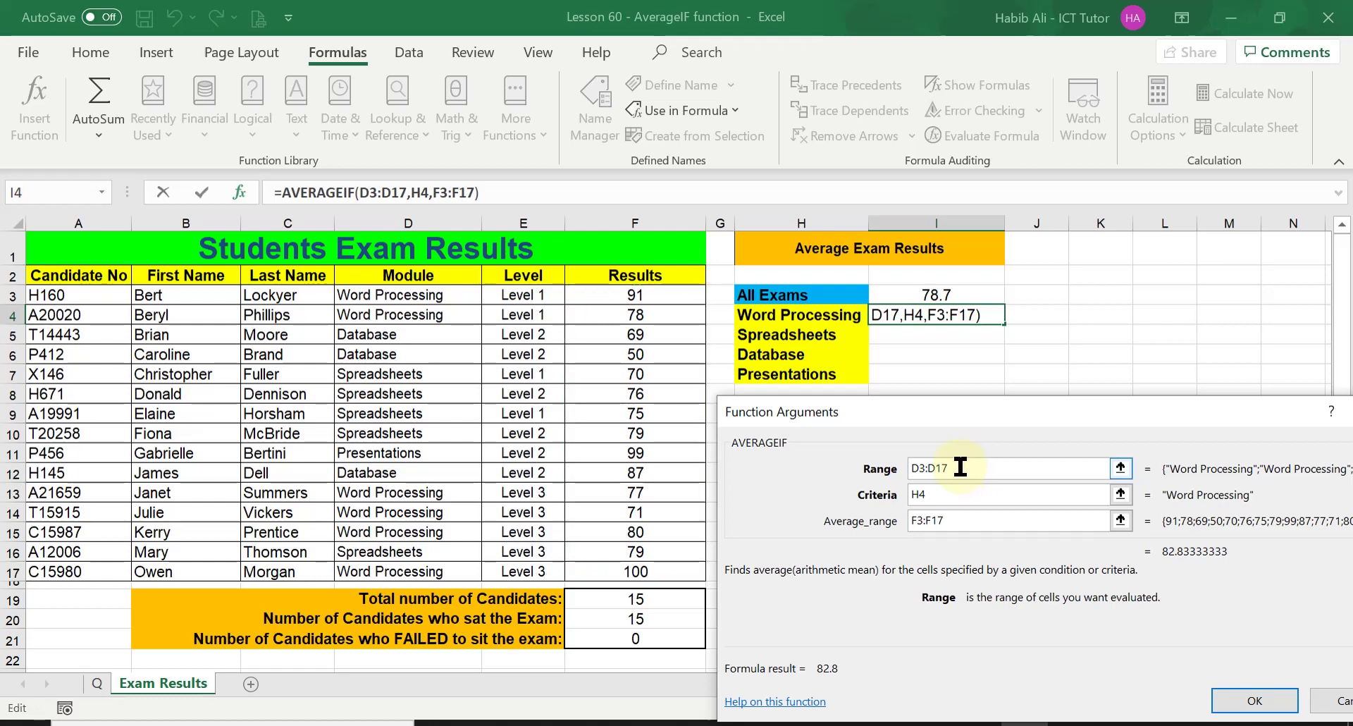
Step: Make the range $D$3:$D$17 and the average range $F$3:$F$17 absolute, and complete the AVERAGEIF formula in I4
left_click_drag(951, 466, 918, 468)
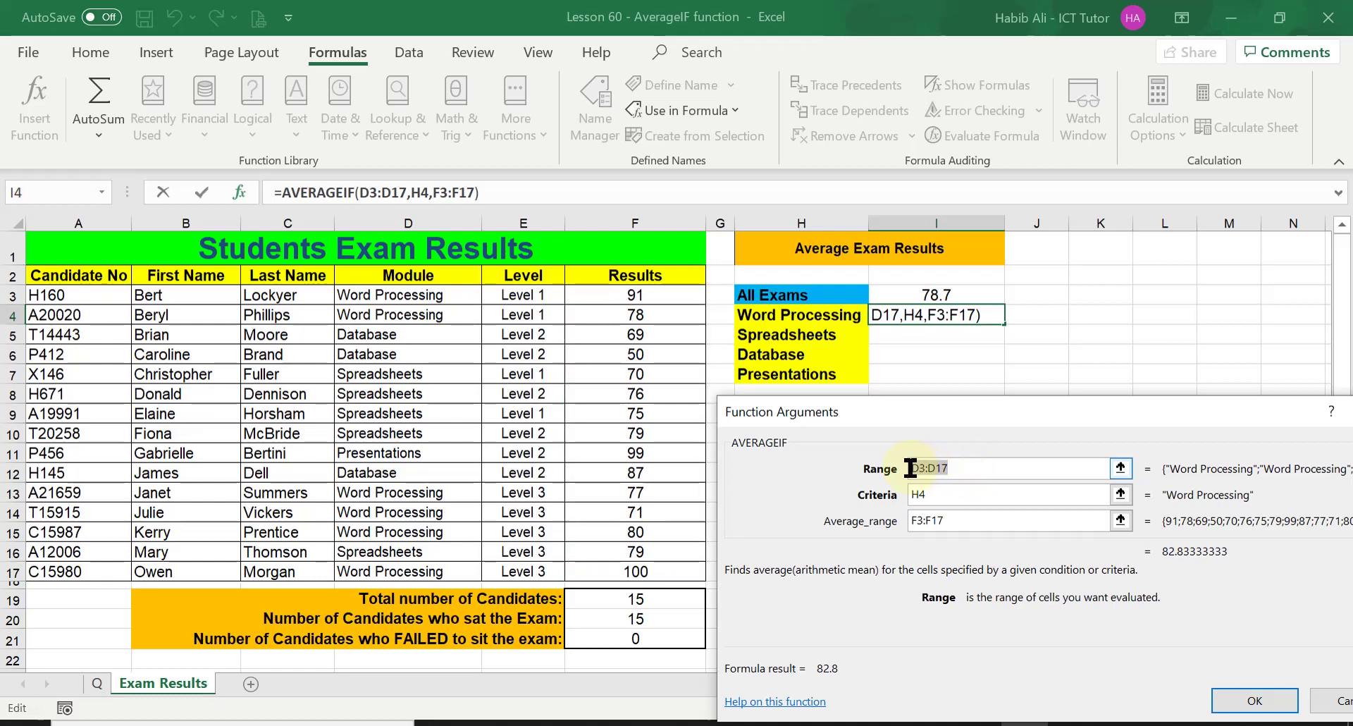
left_click(956, 468)
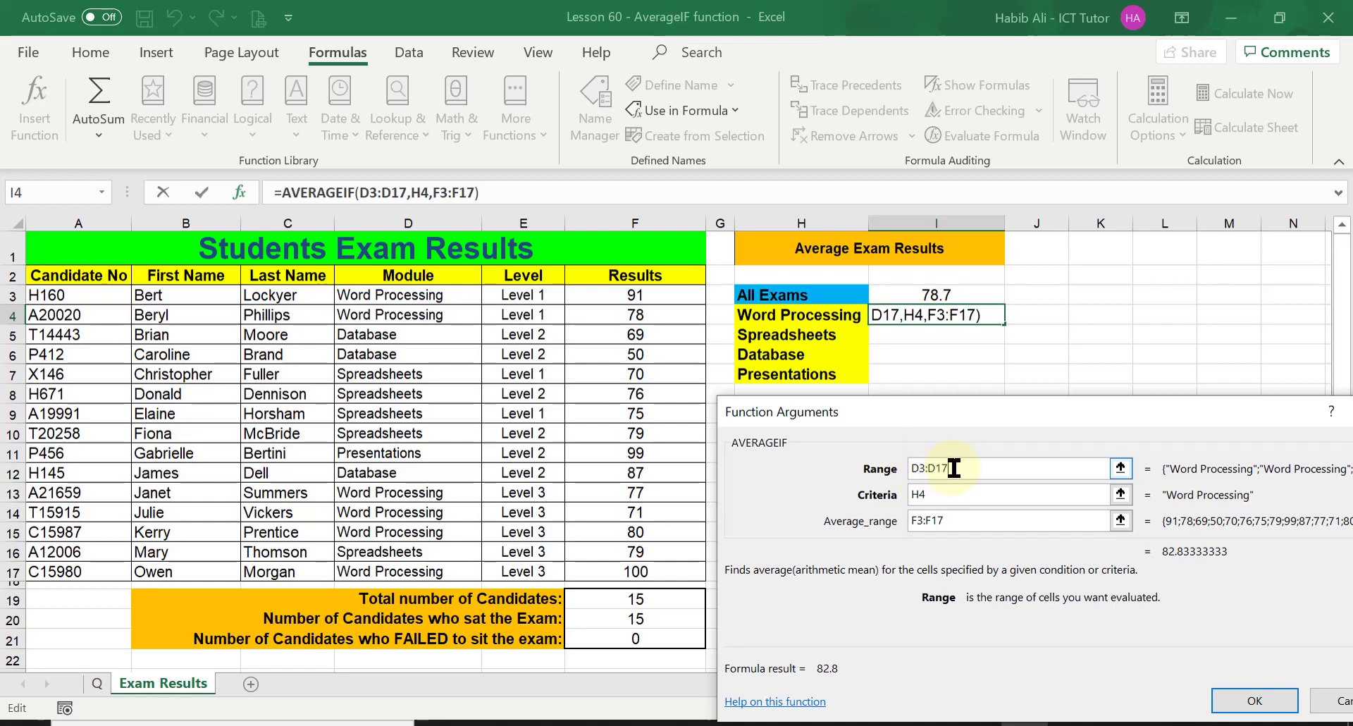
left_click_drag(953, 468, 910, 469)
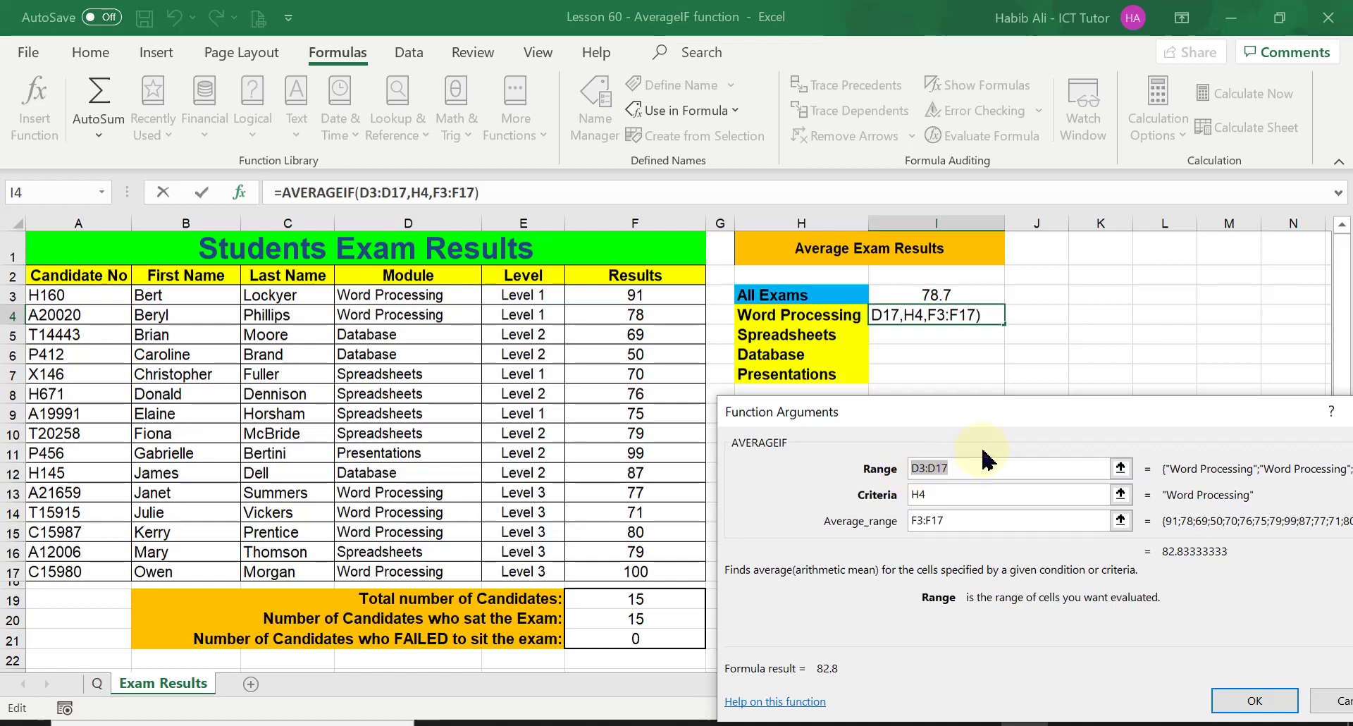
key("F4")
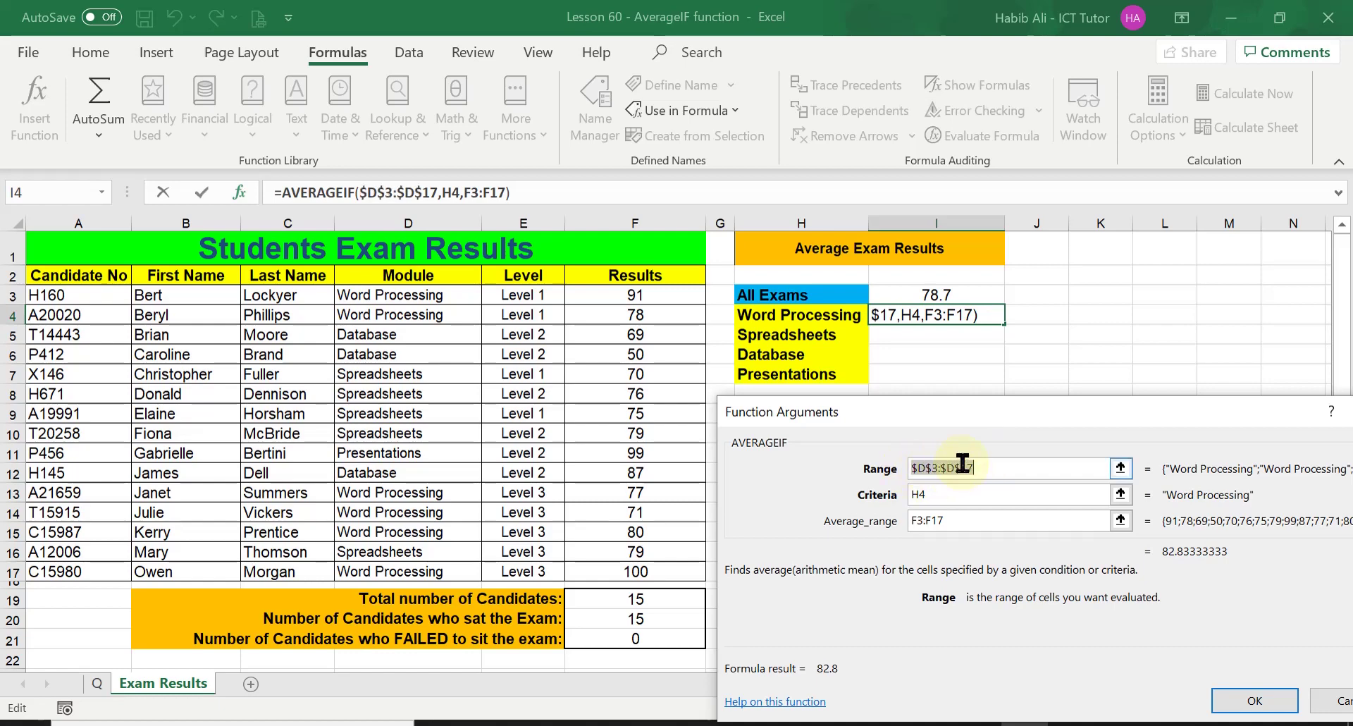
left_click(955, 522)
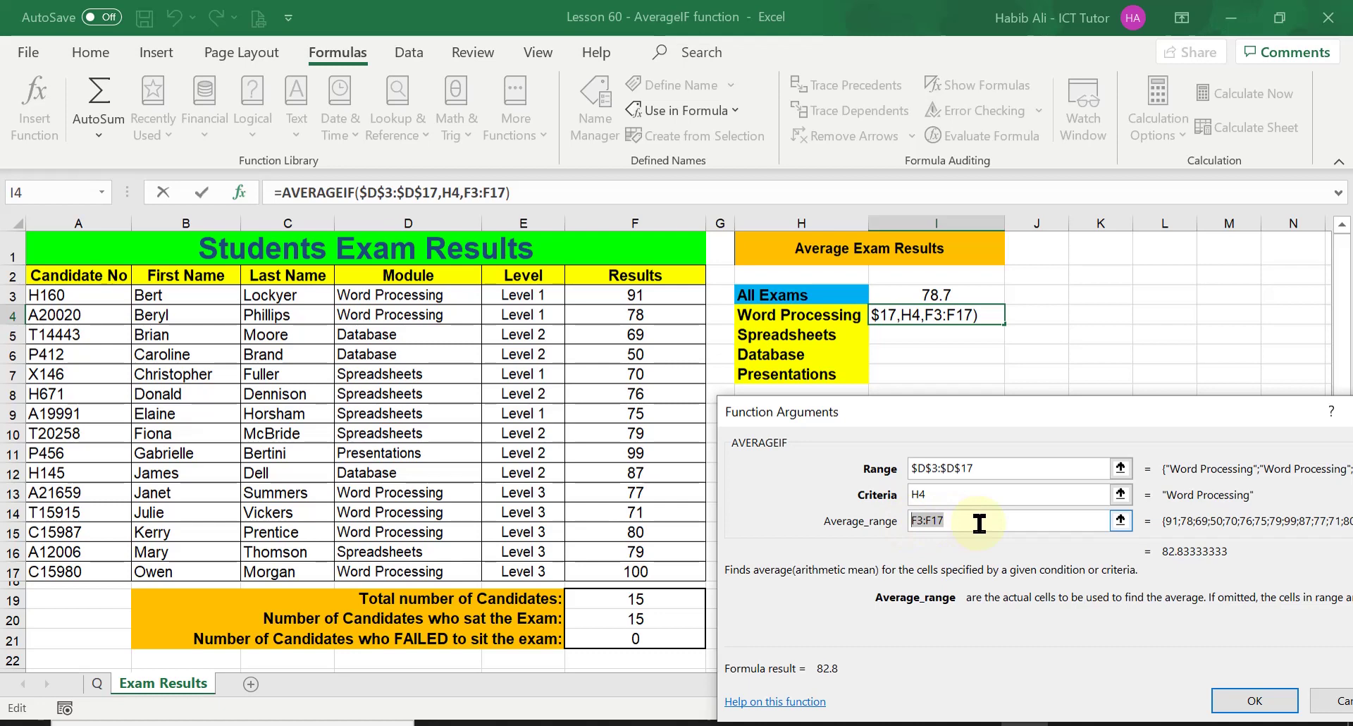
key("F4")
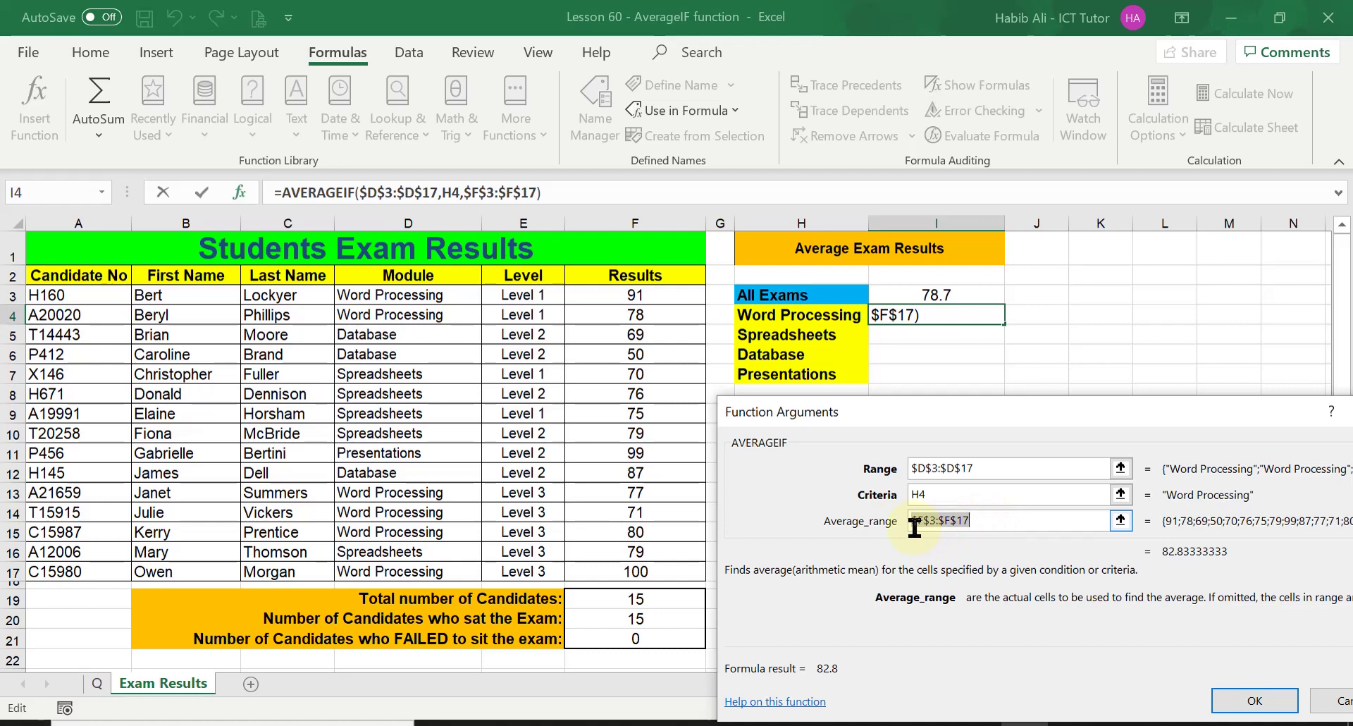
left_click(1248, 700)
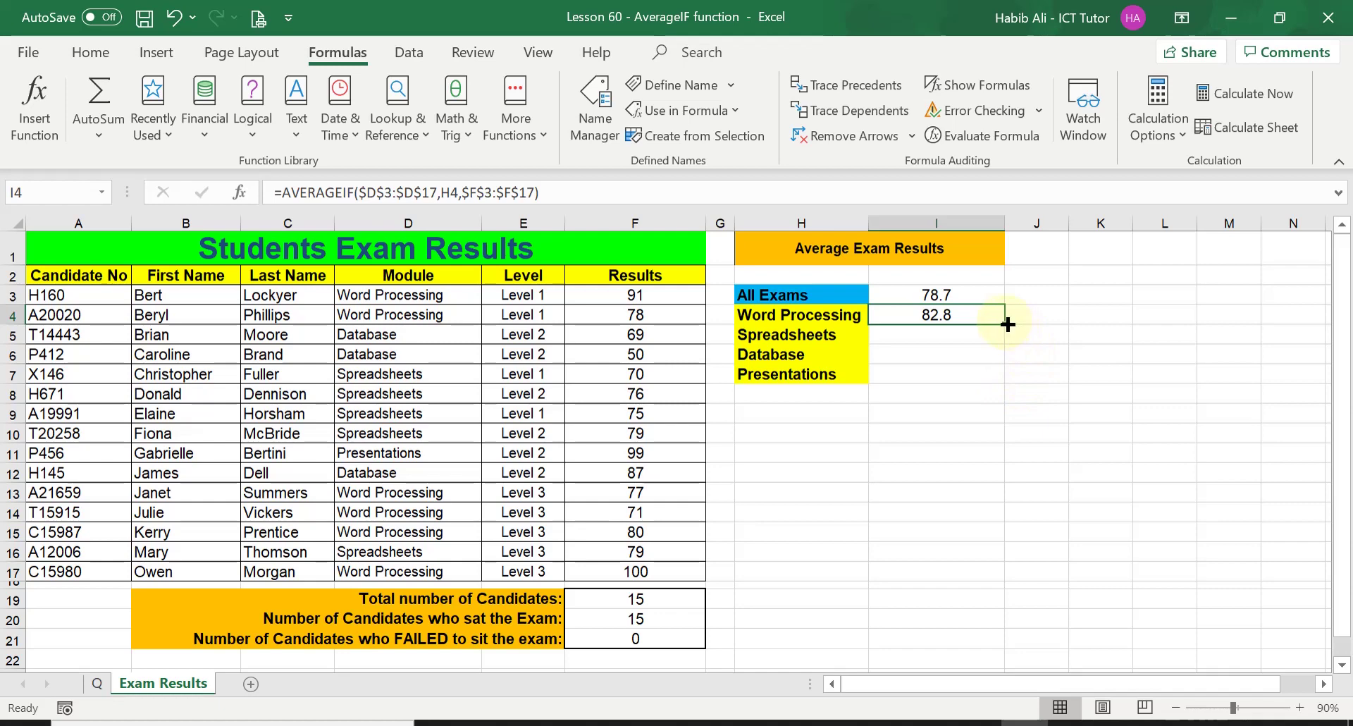
Step: Copy the I4 formula down through I7 and check the copied formulas in I5 and I6
left_click_drag(1005, 323, 1005, 377)
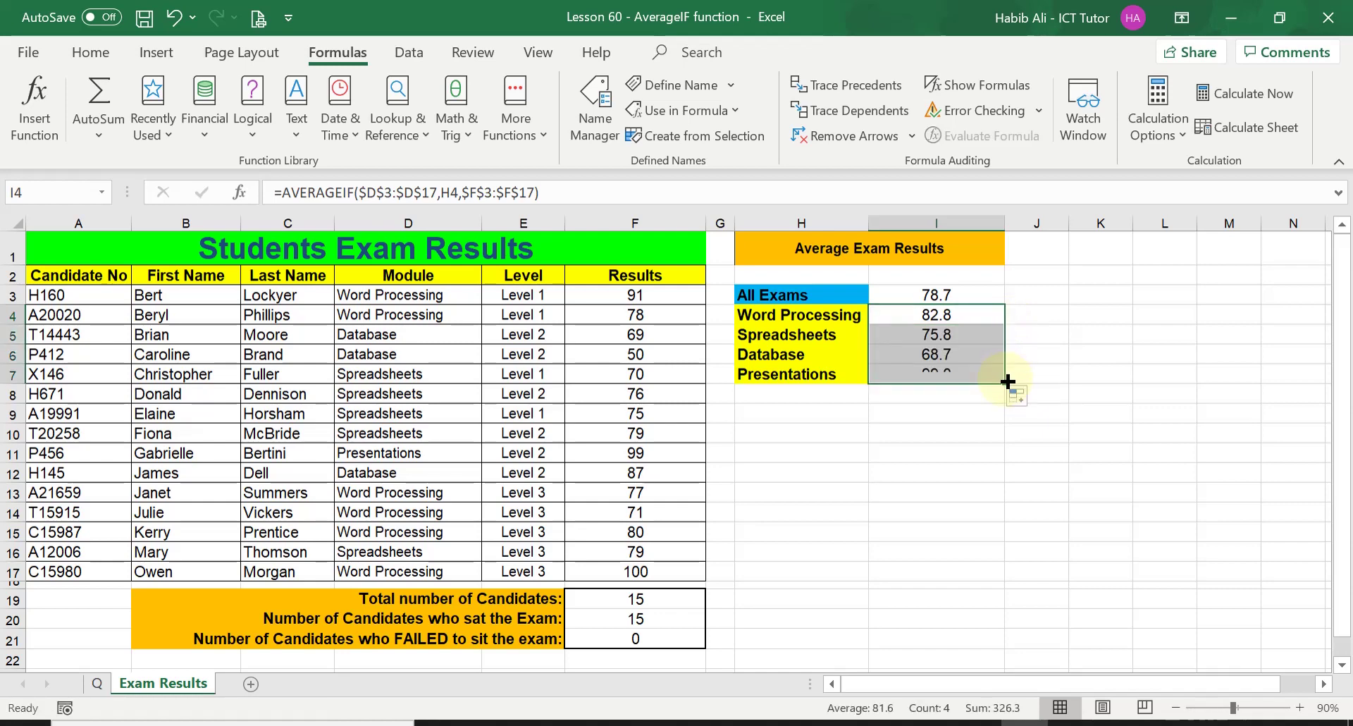
left_click(966, 338)
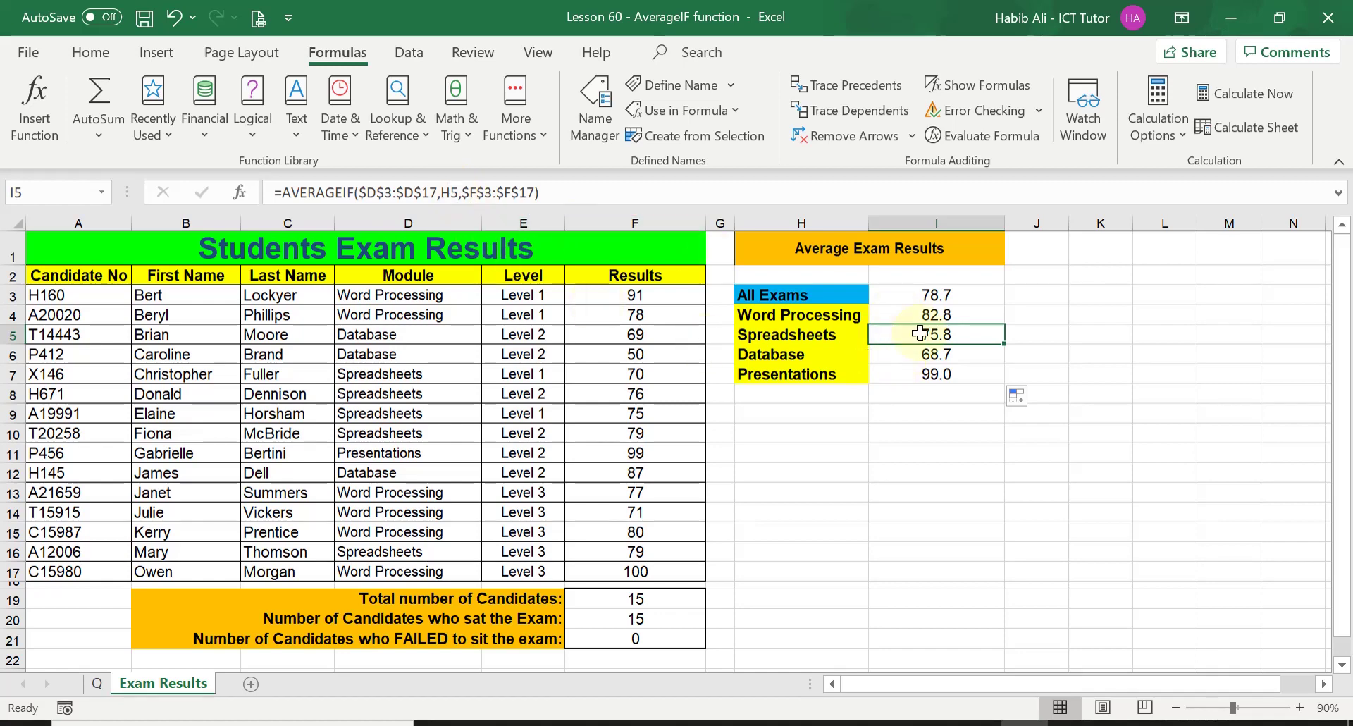
double_click(908, 354)
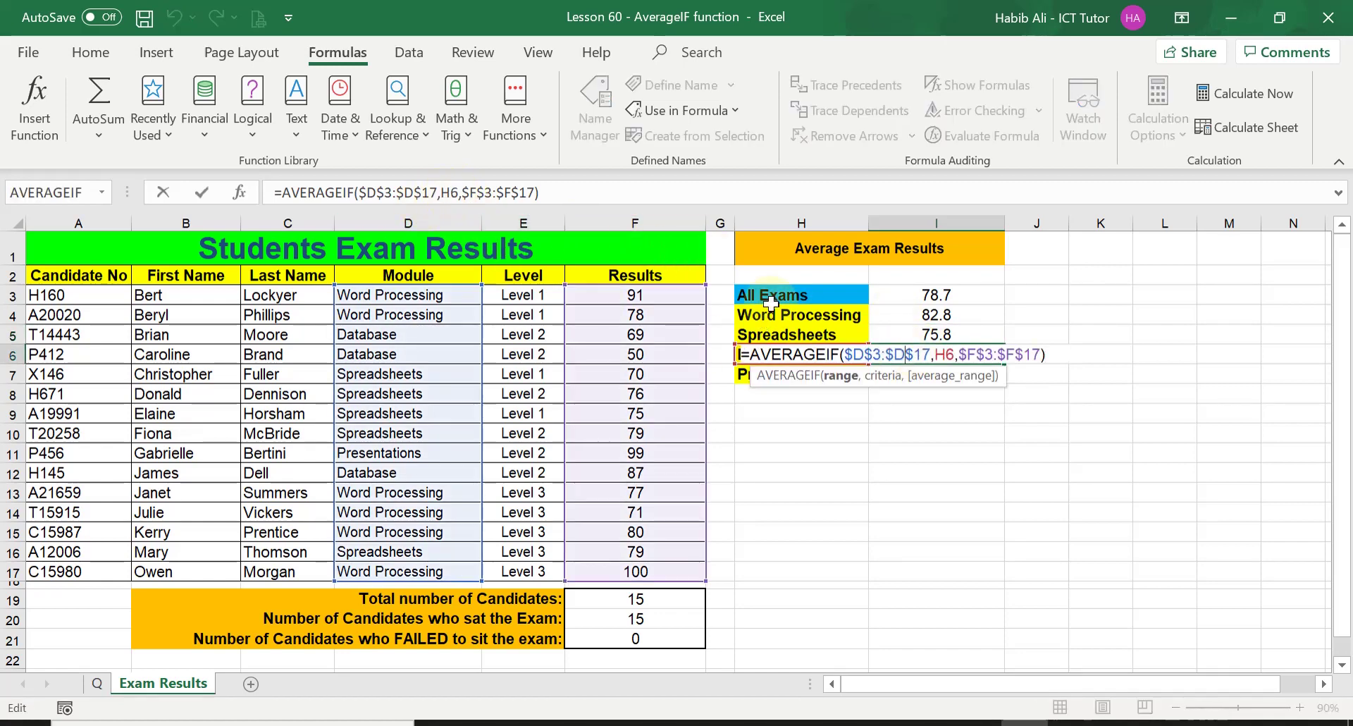
key("Return")
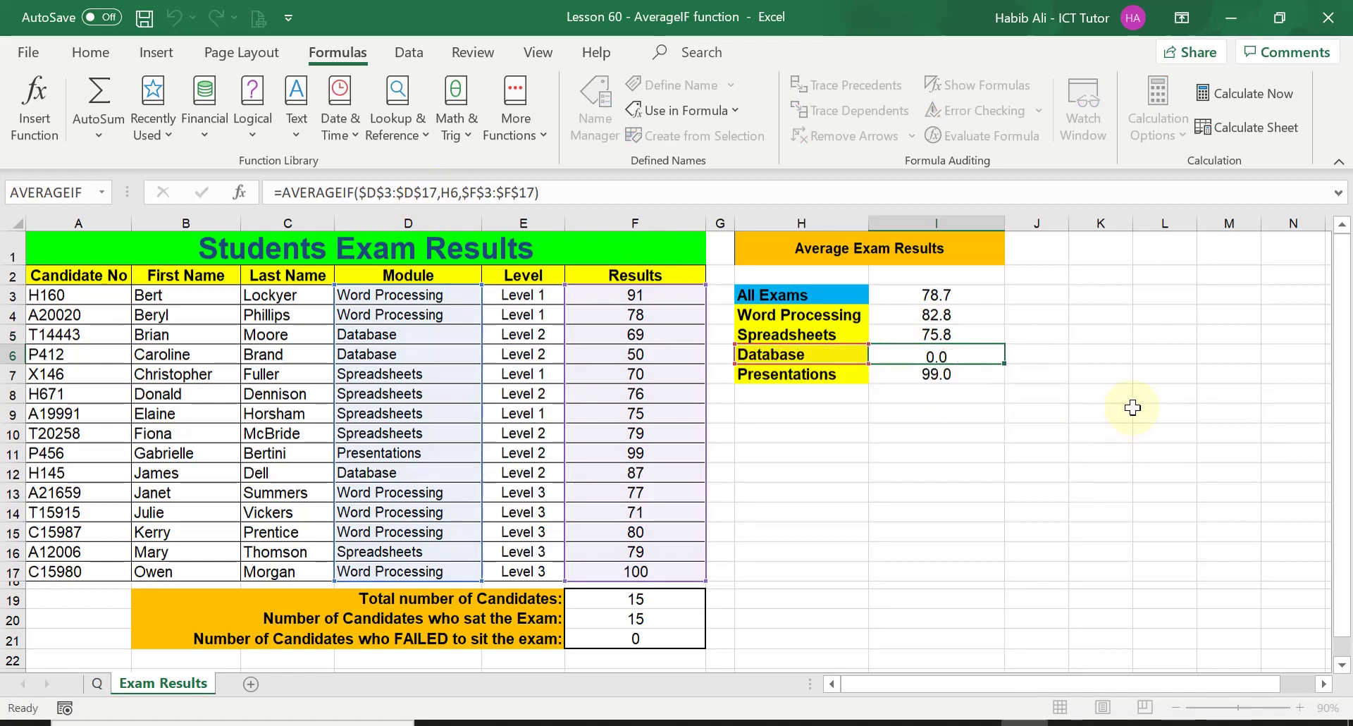